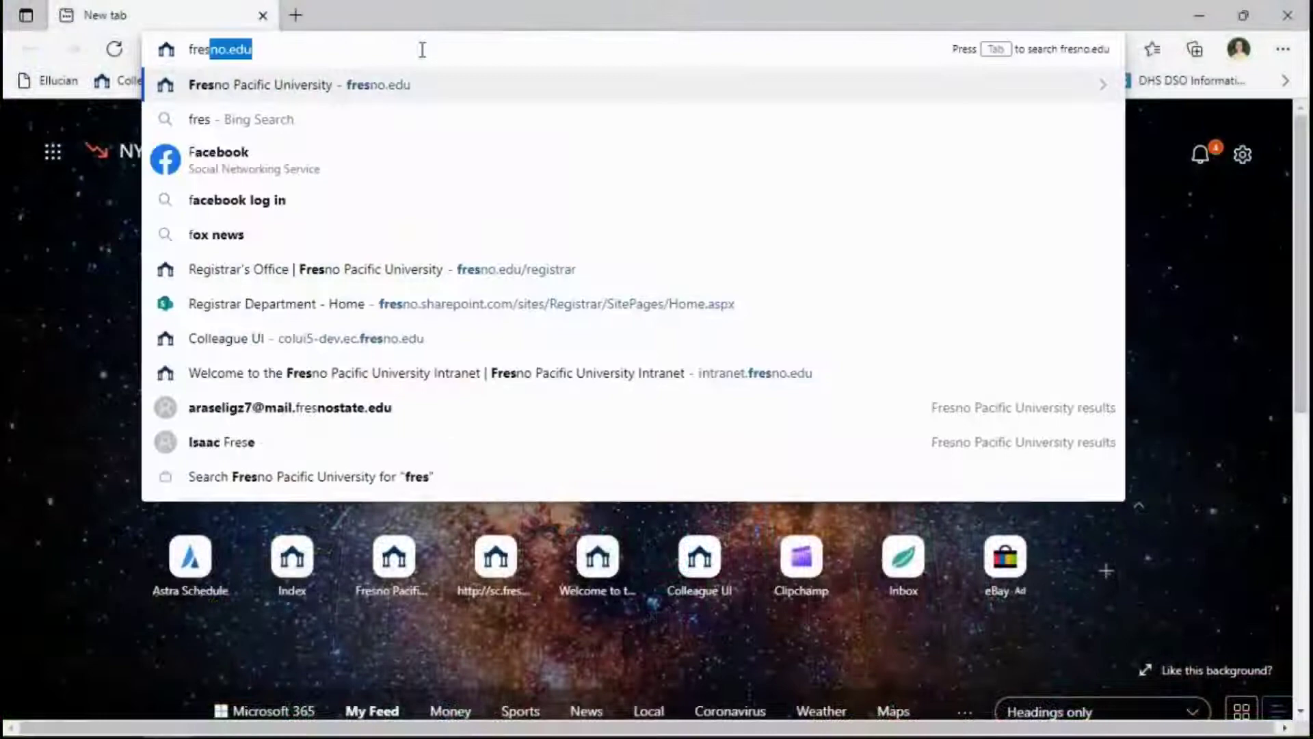
Step: Go from fresno.edu through the Registrar's Office to Requesting Transcripts' Online section
{"action": "type", "text": "no.edu"}
{"action": "key", "text": "Return"}
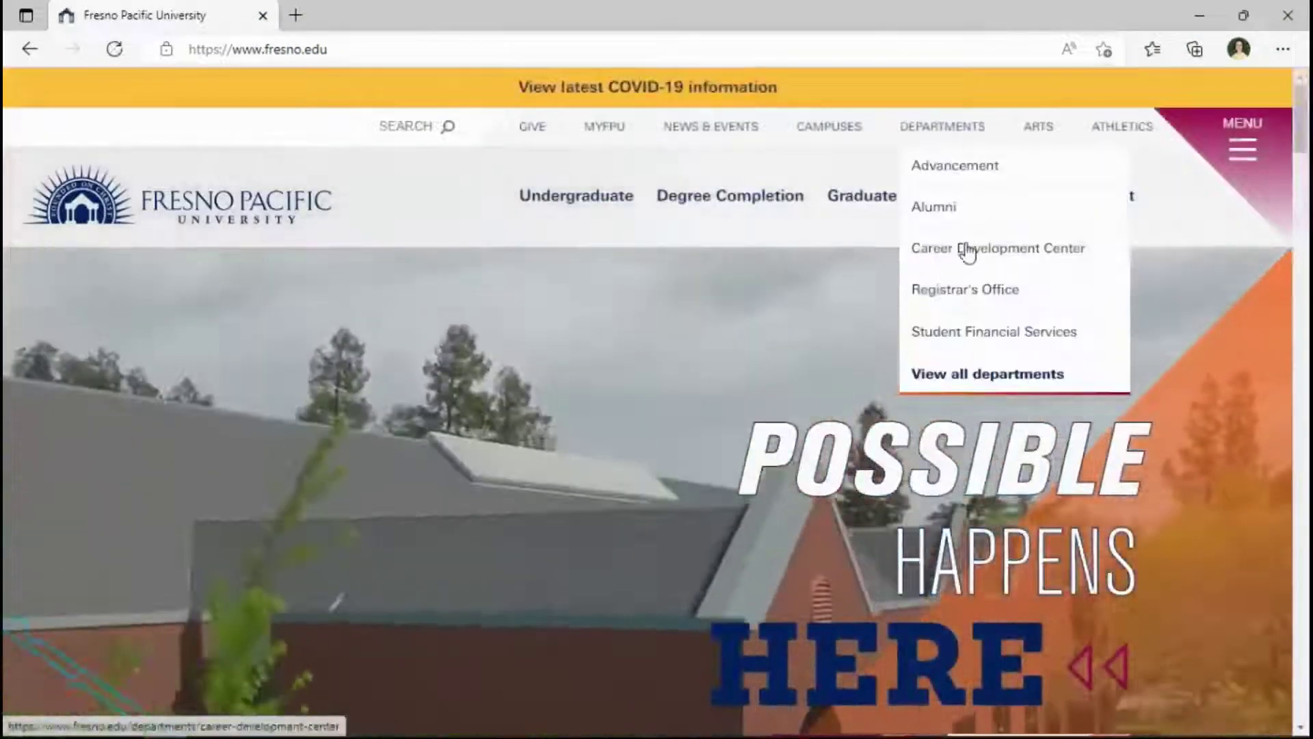
{"action": "left_click", "coordinate": [972, 290]}
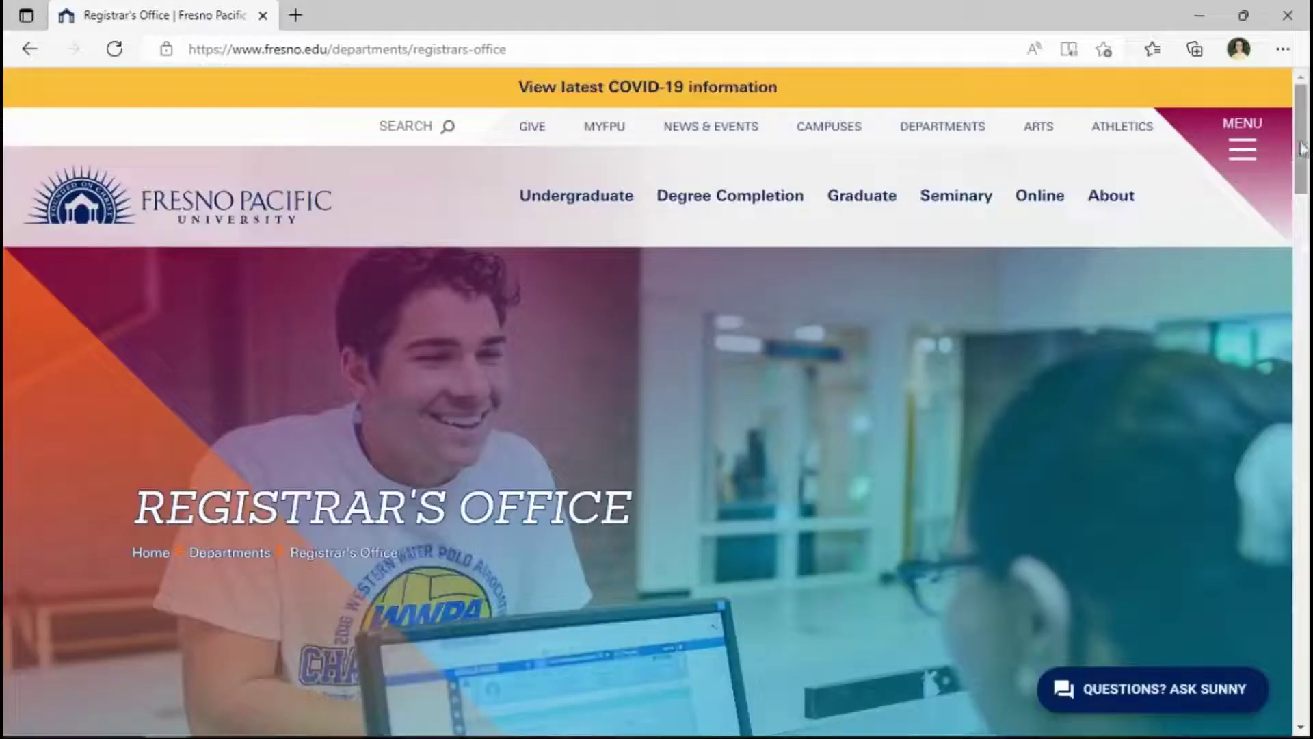
{"action": "left_click_drag", "start_coordinate": [1301, 147], "coordinate": [1302, 250]}
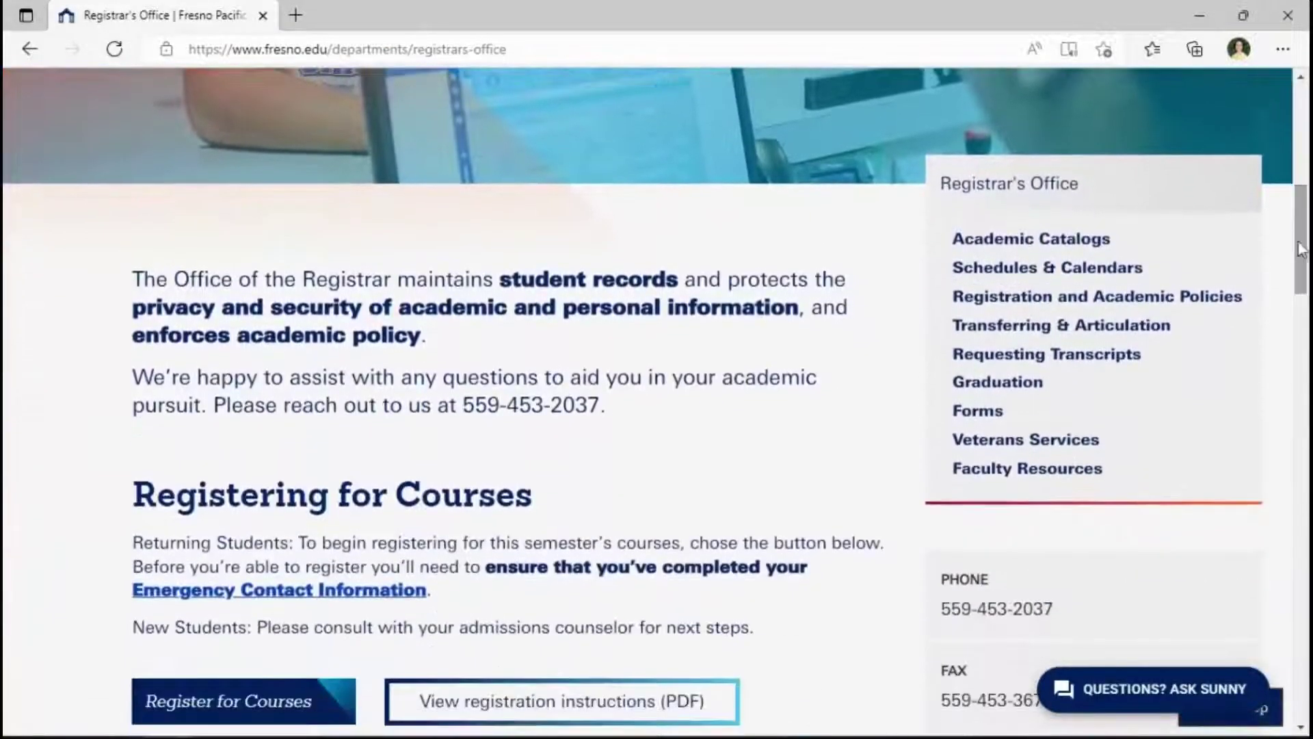
{"action": "left_click", "coordinate": [1110, 355]}
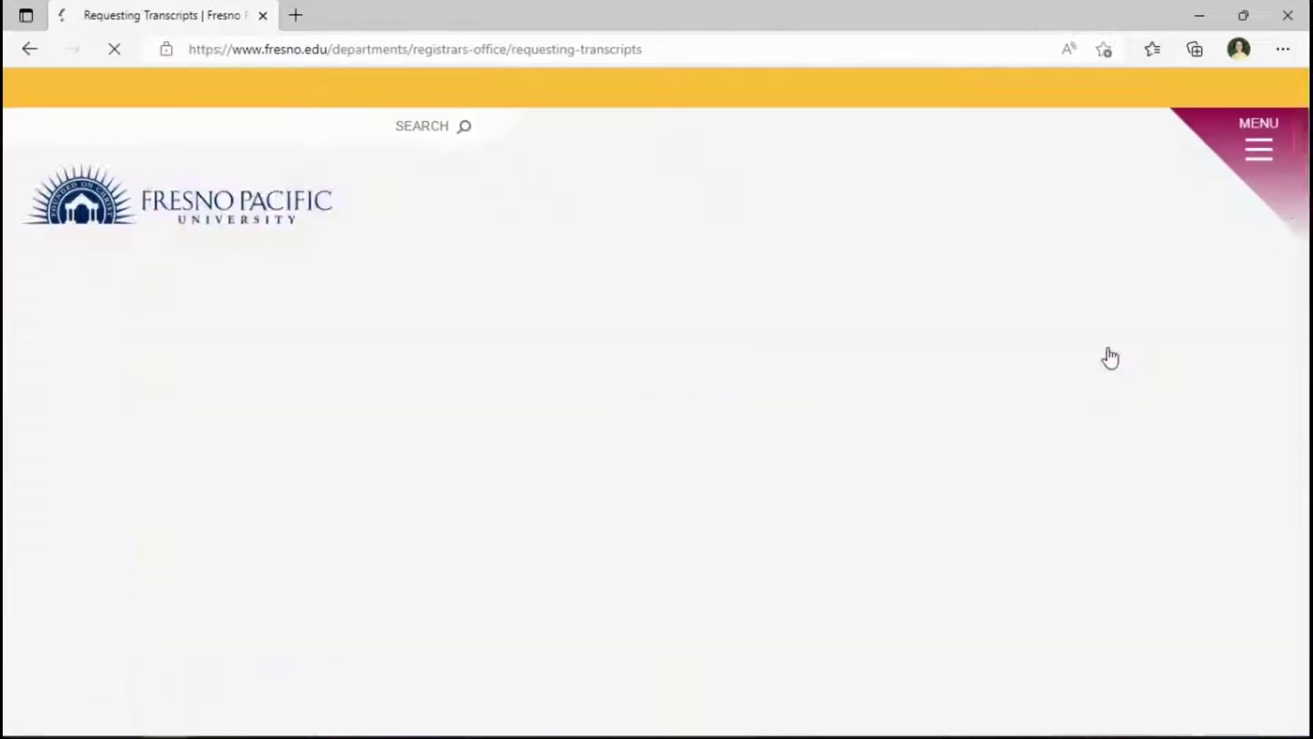
{"action": "left_click_drag", "start_coordinate": [1302, 150], "coordinate": [1302, 516]}
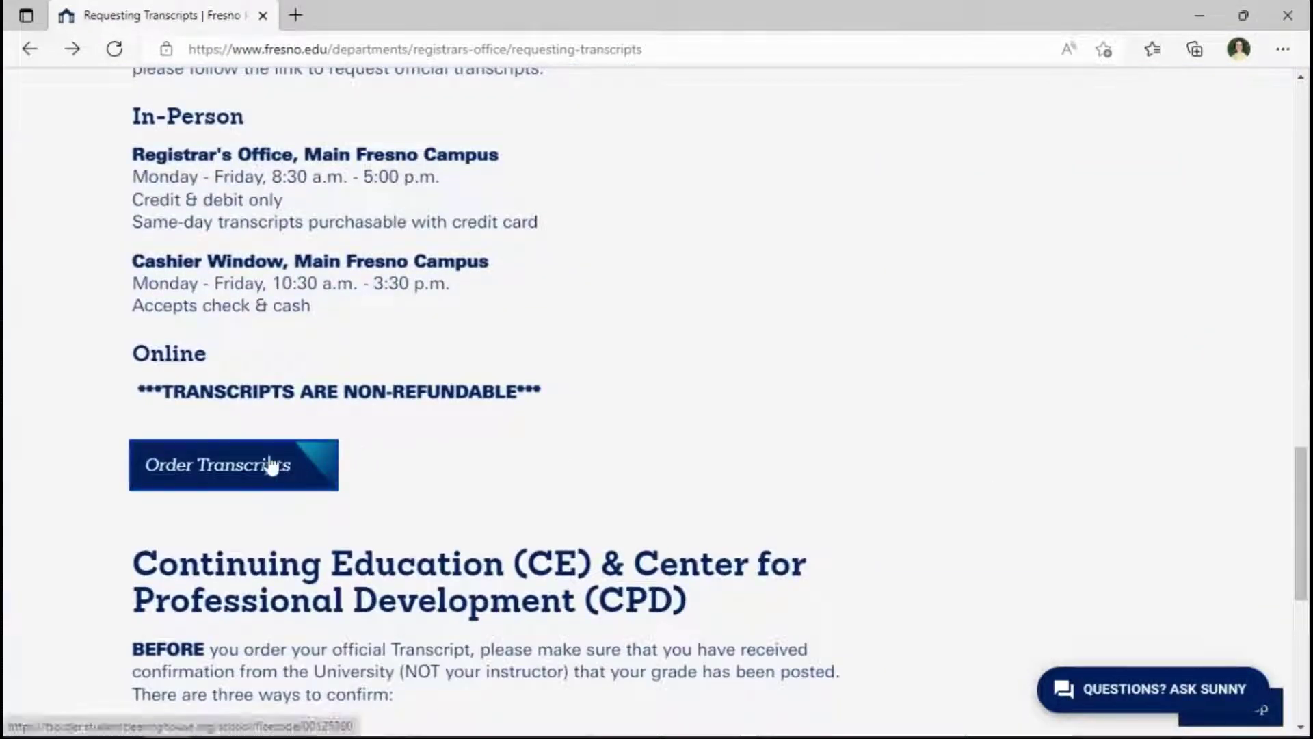
Step: Start the online order and scroll the Clearinghouse welcome page to ORDER TRANSCRIPT(S)
{"action": "left_click", "coordinate": [272, 465]}
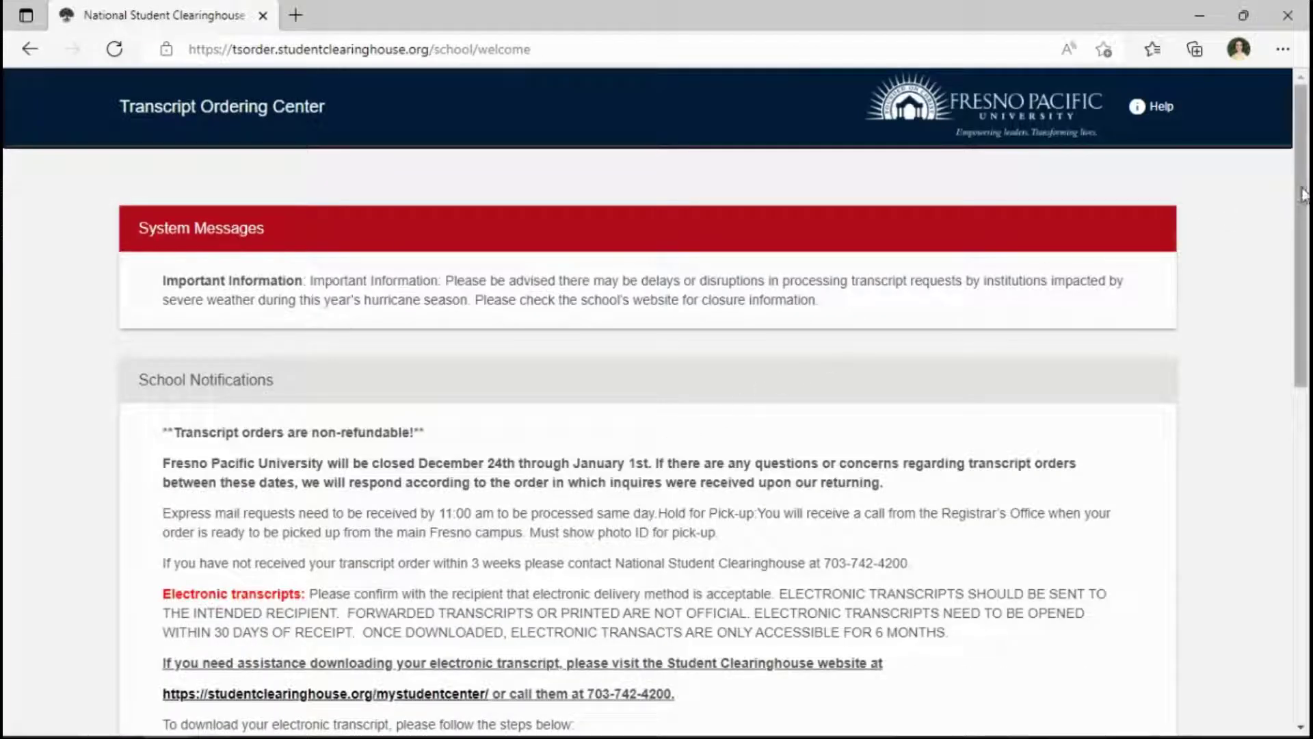
{"action": "left_click_drag", "start_coordinate": [1303, 195], "coordinate": [1307, 308]}
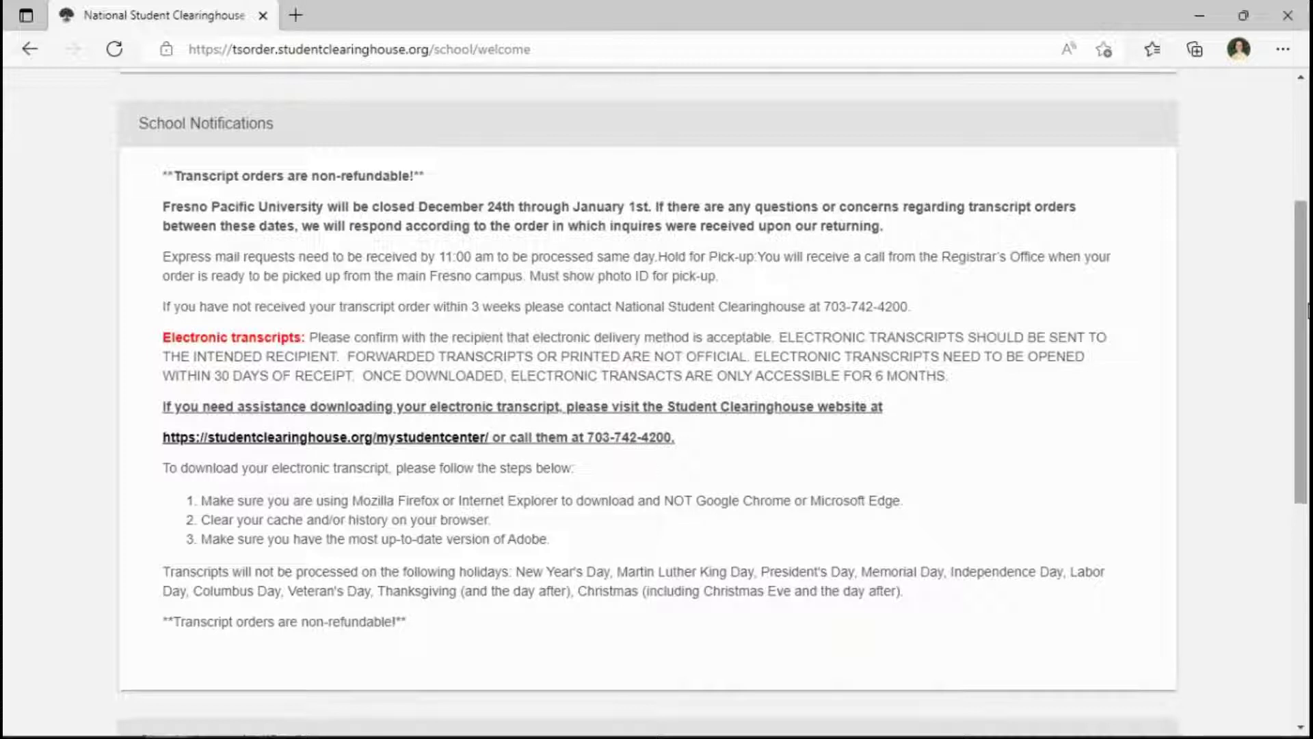
{"action": "left_click_drag", "start_coordinate": [1307, 309], "coordinate": [1307, 421]}
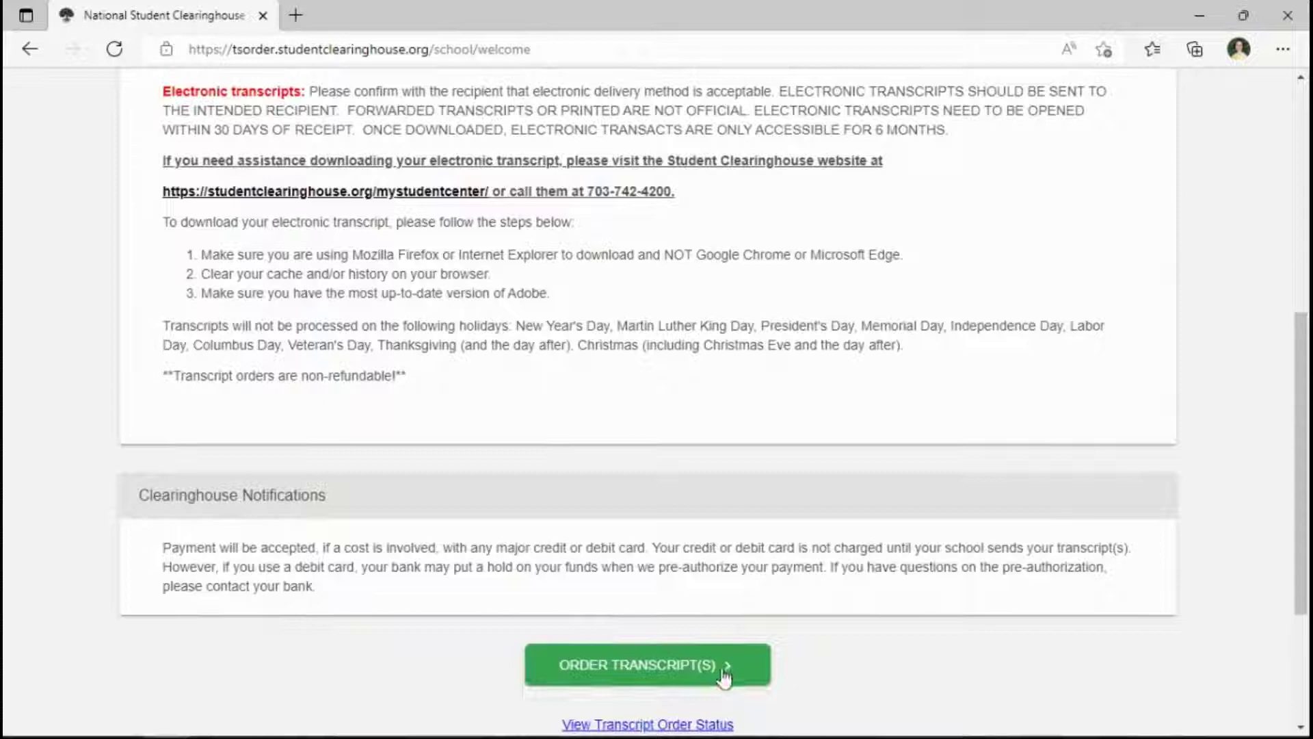
Step: Begin the order, enter student ID 23456 and confirmation 0123456, and mark currently enrolled
{"action": "left_click", "coordinate": [725, 676]}
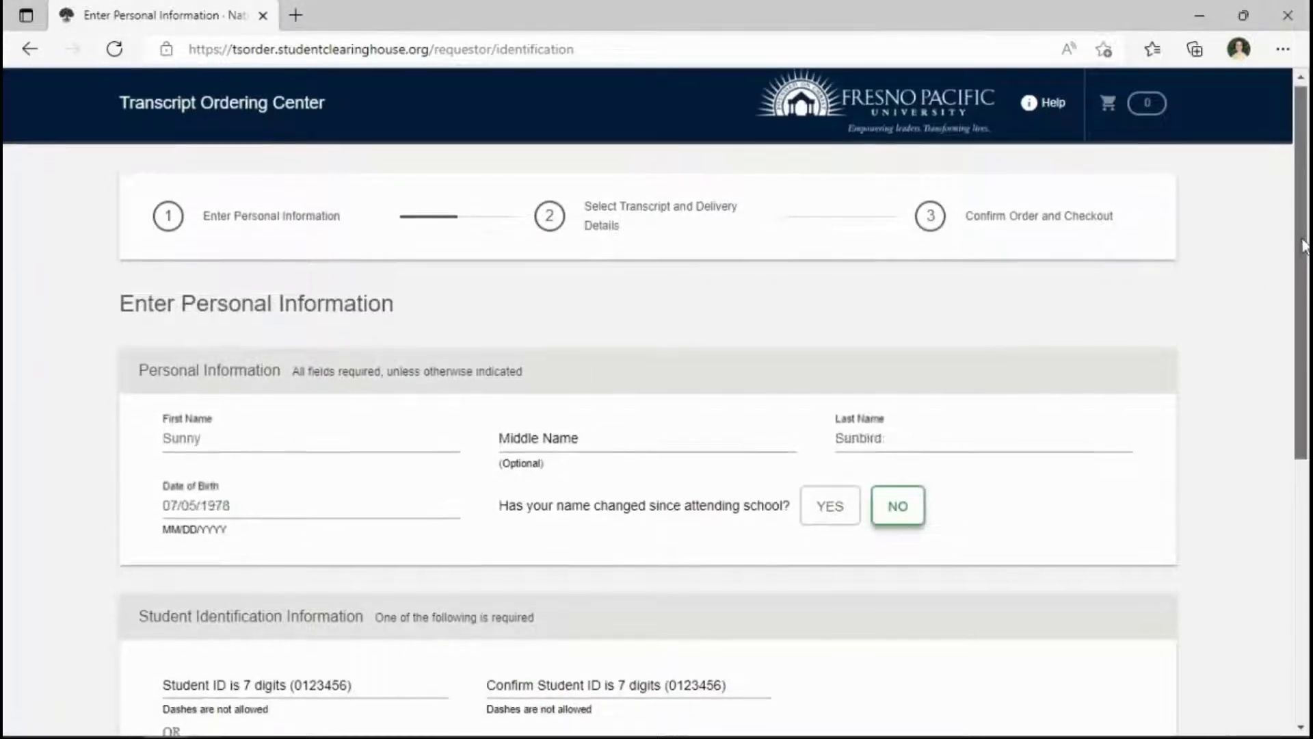
{"action": "left_click_drag", "start_coordinate": [1305, 246], "coordinate": [1307, 400]}
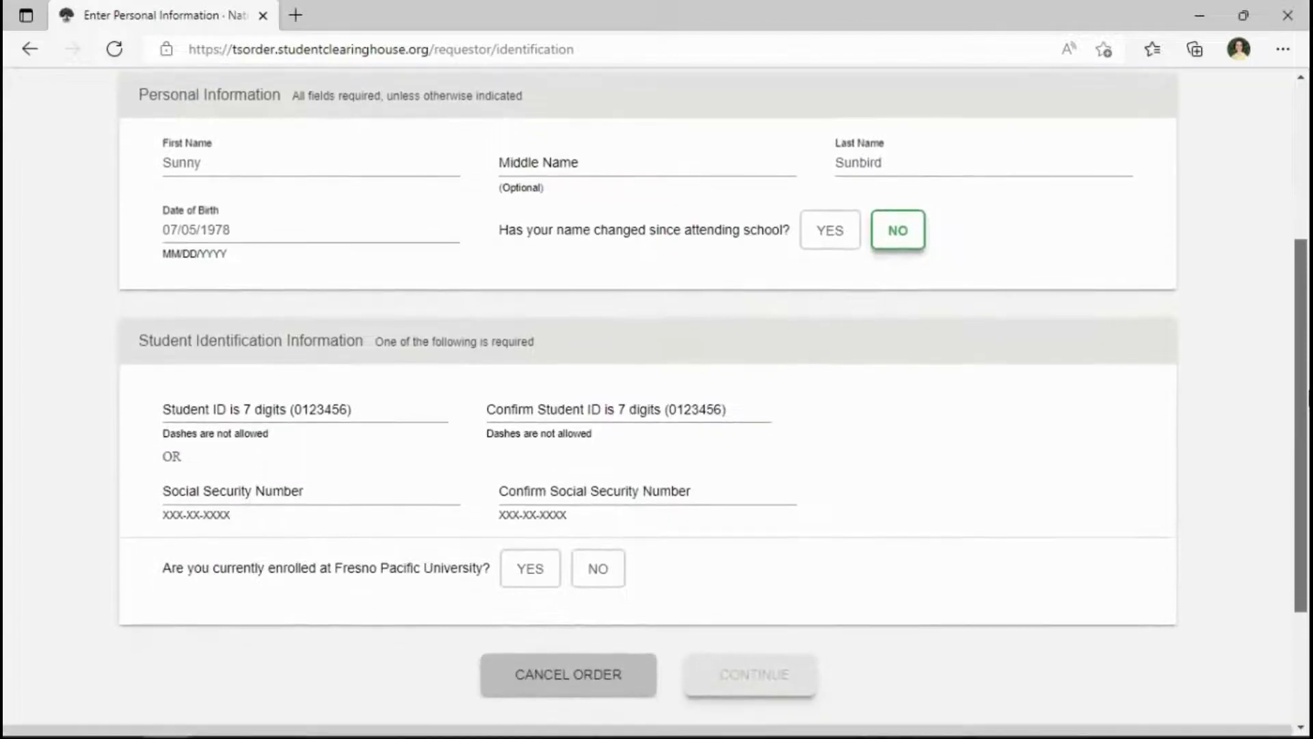
{"action": "left_click", "coordinate": [340, 403]}
{"action": "type", "text": "23456"}
{"action": "key", "text": "Tab"}
{"action": "type", "text": "0123456"}
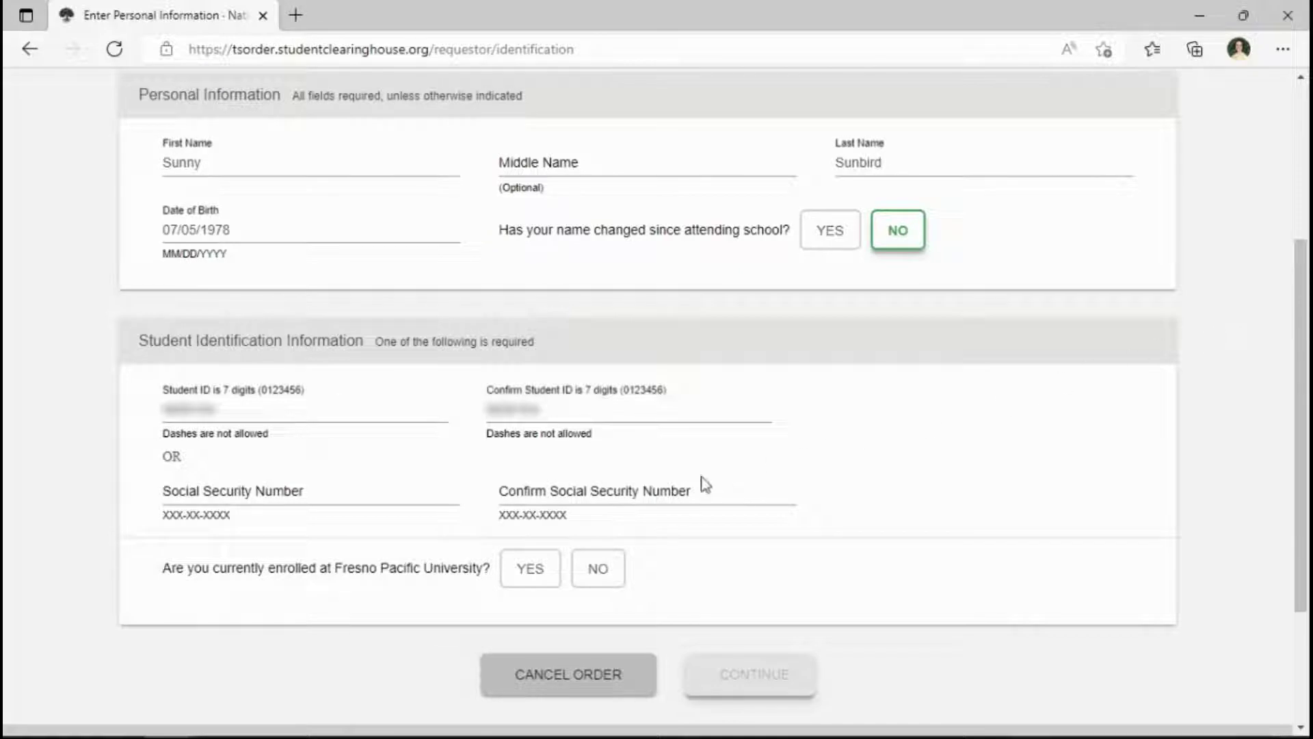
{"action": "left_click", "coordinate": [540, 571]}
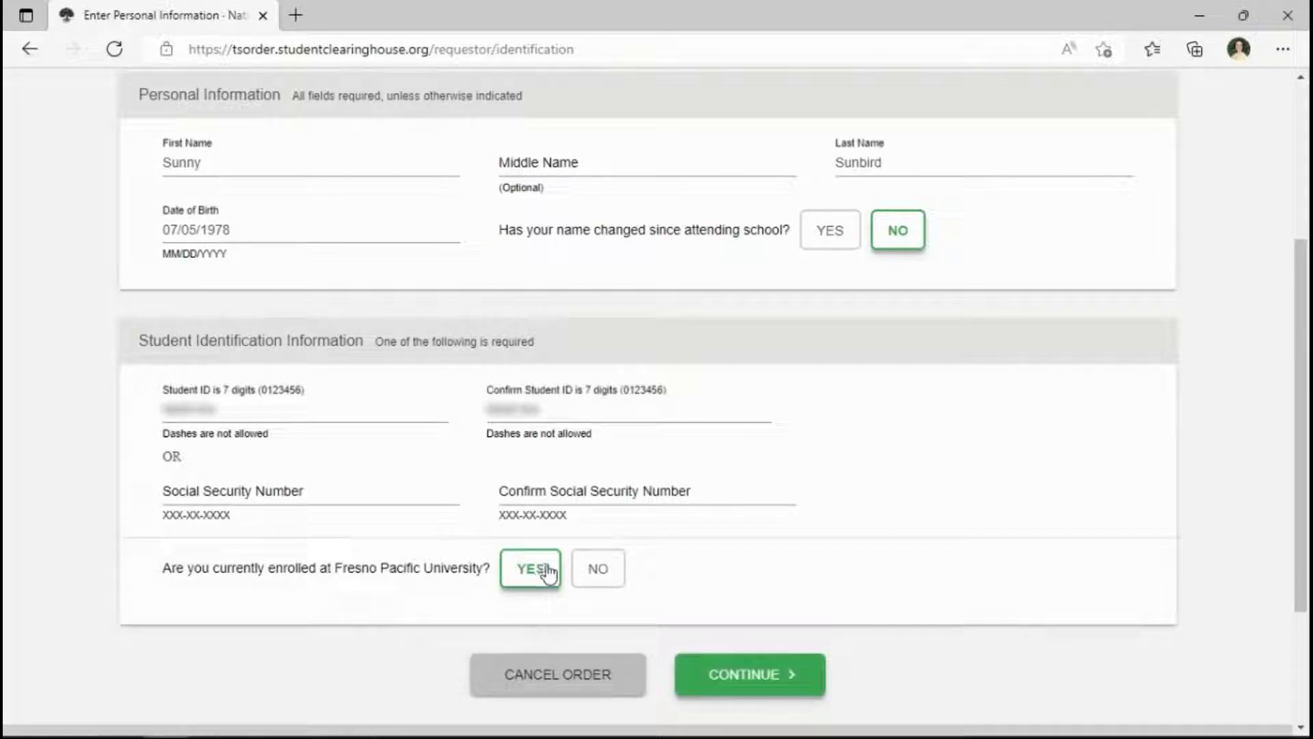
{"action": "left_click", "coordinate": [806, 687]}
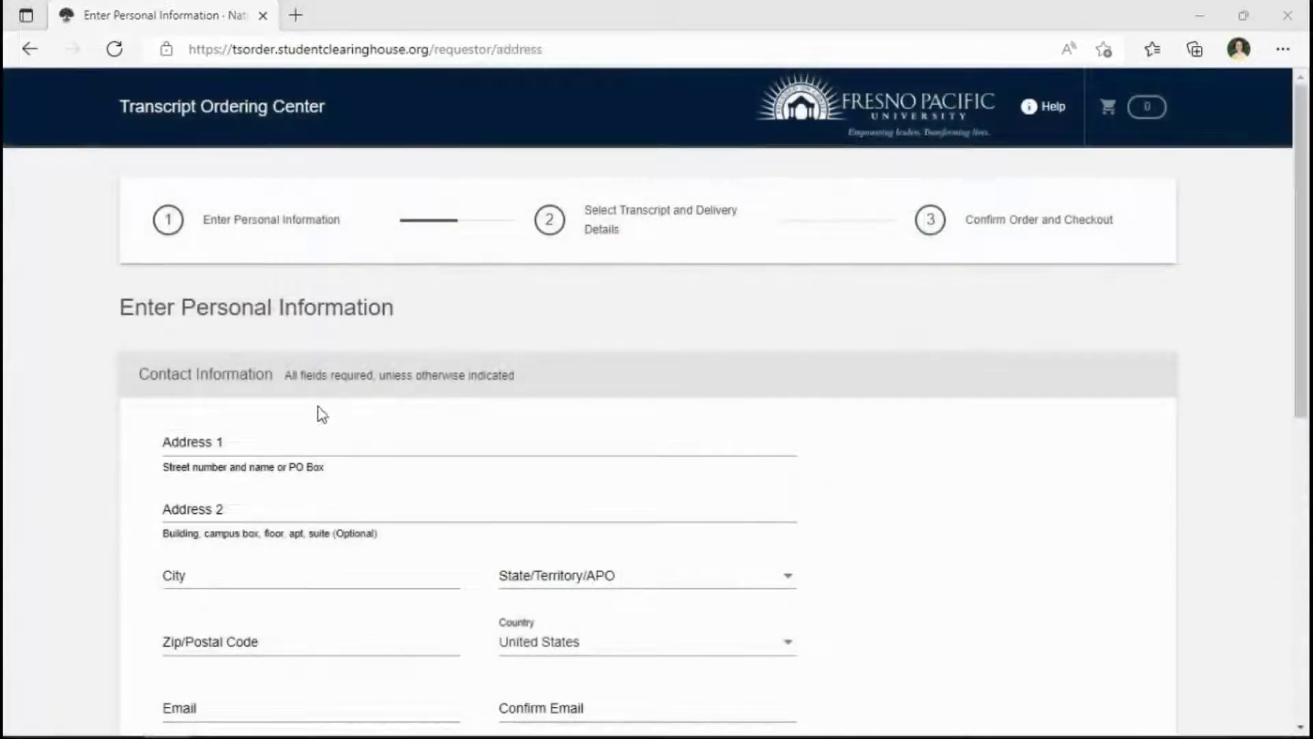
Step: Submit the contact address with text updates declined, leaving the optional degree fields blank
{"action": "left_click", "coordinate": [267, 441]}
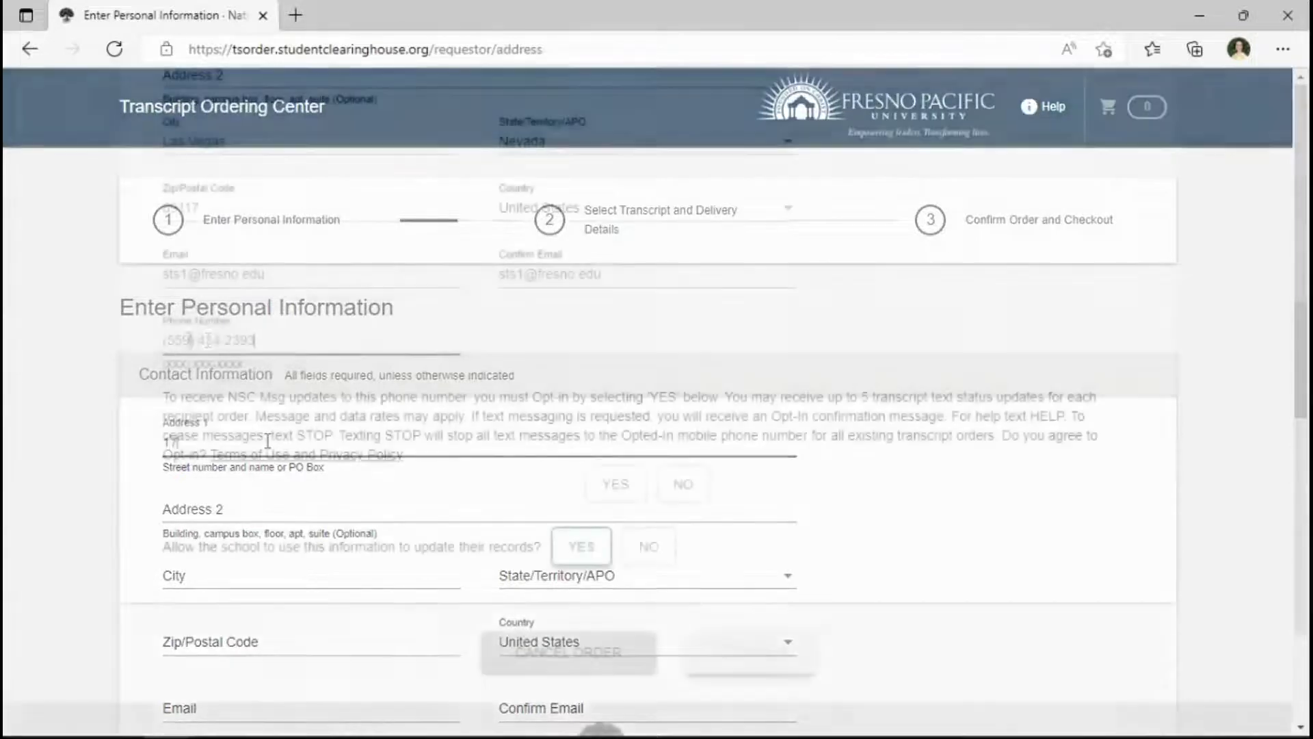
{"action": "left_click", "coordinate": [677, 484]}
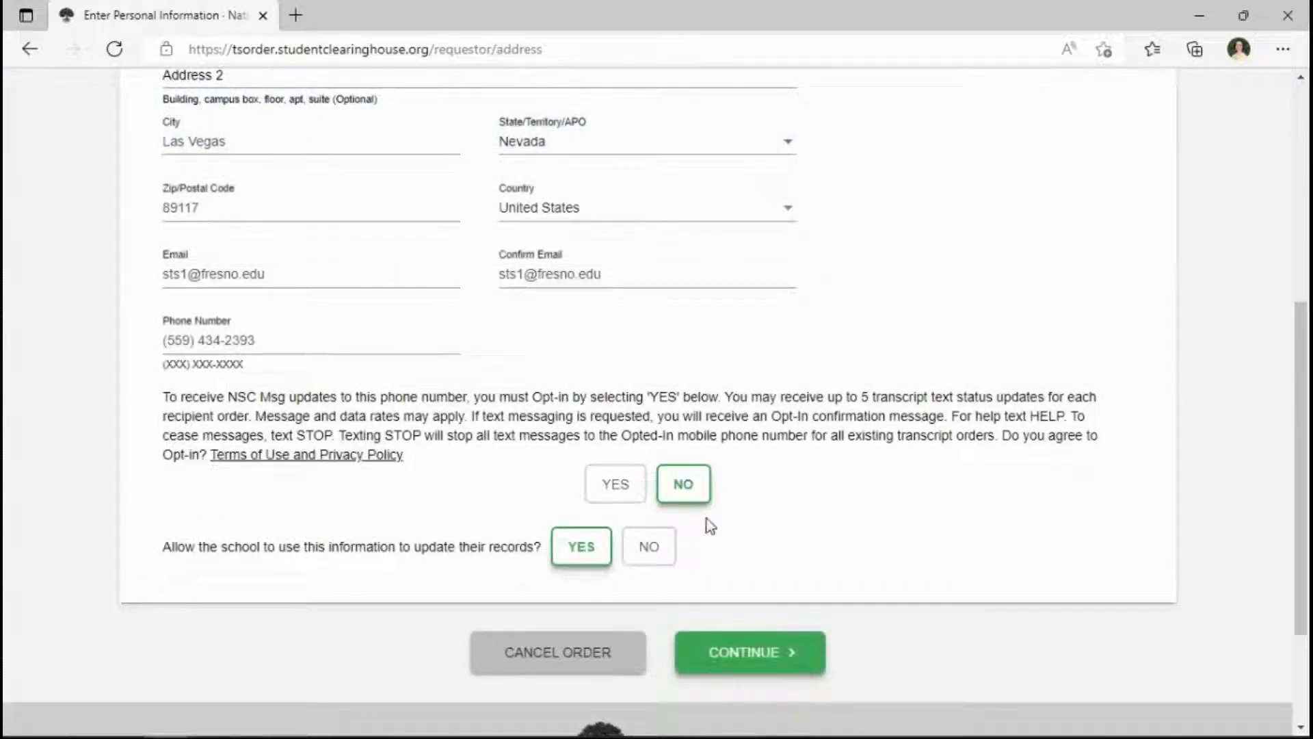
{"action": "left_click", "coordinate": [784, 661]}
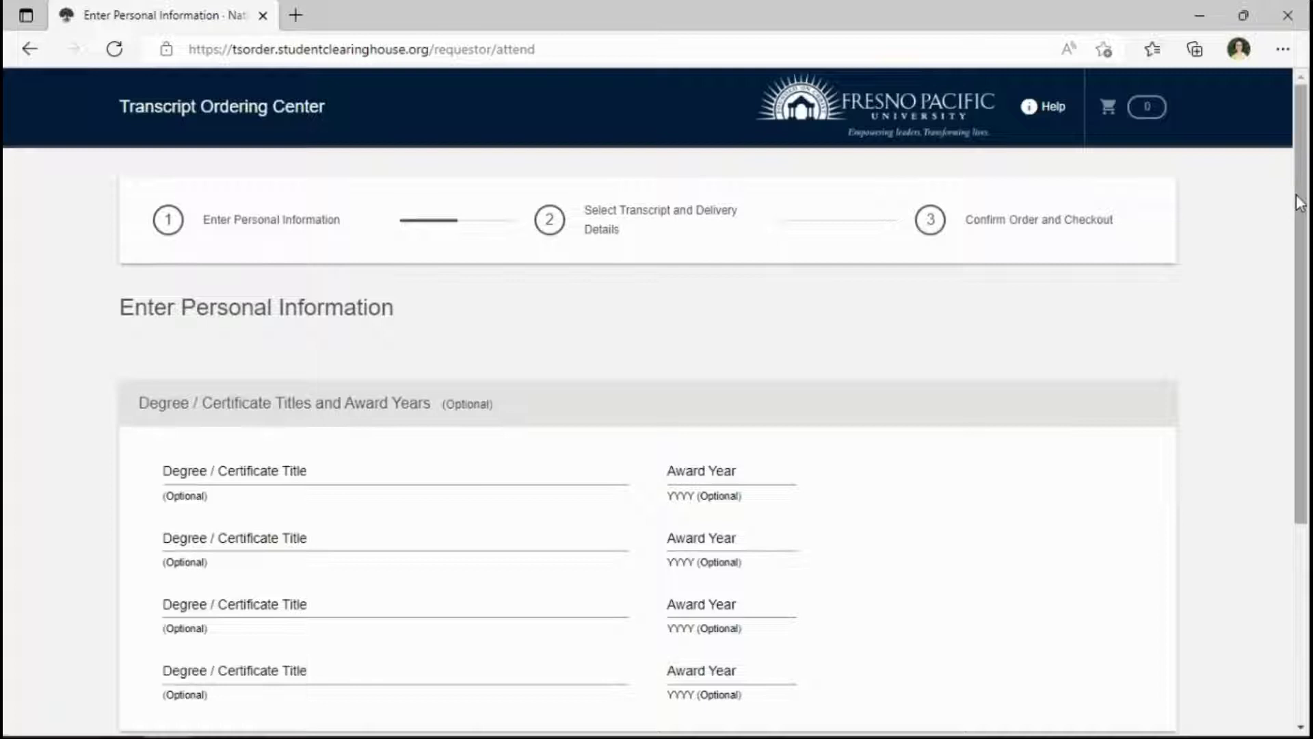
{"action": "left_click_drag", "start_coordinate": [1299, 203], "coordinate": [1298, 315]}
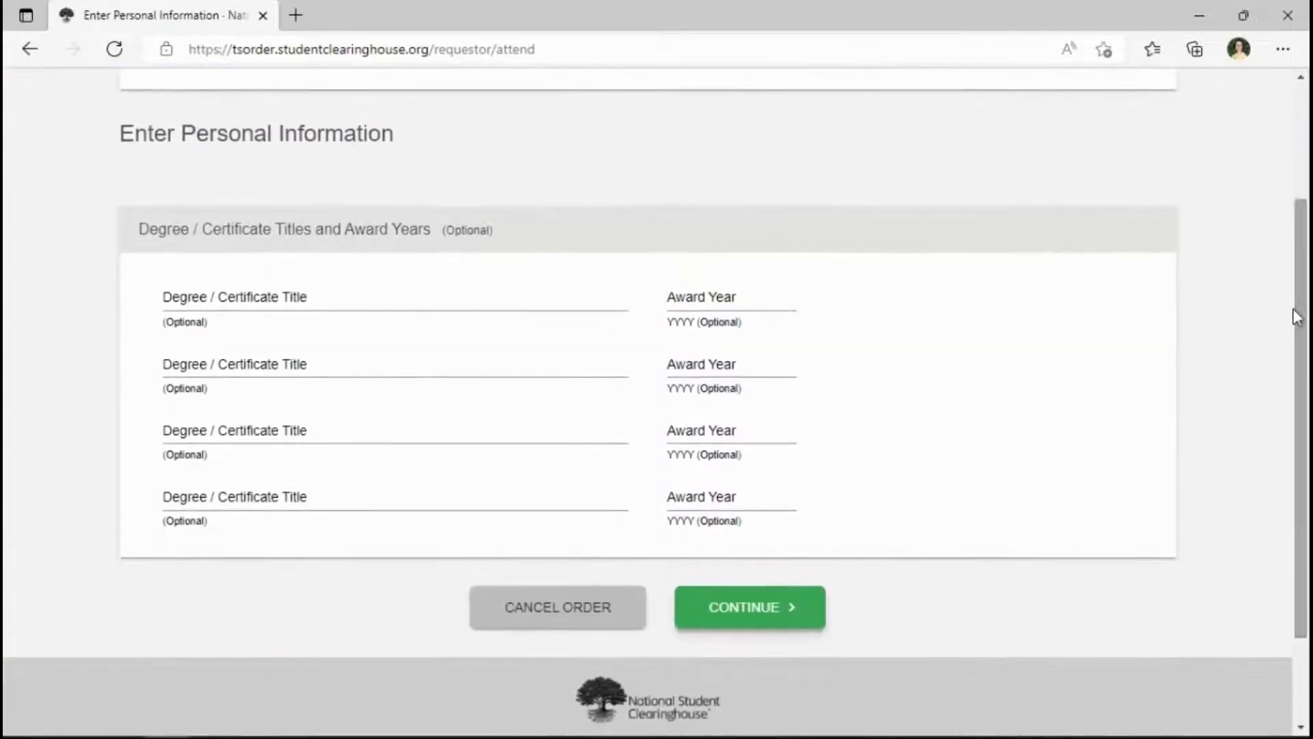
{"action": "left_click", "coordinate": [804, 606]}
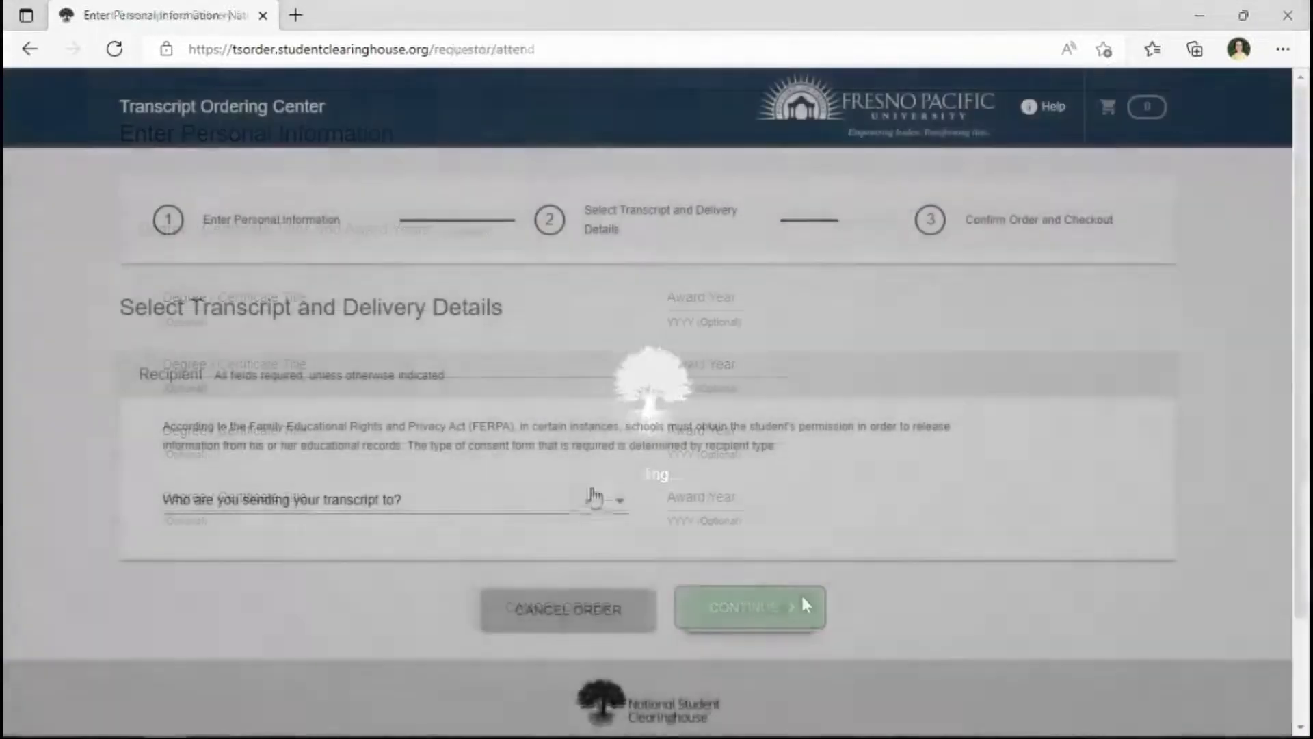
Step: Choose a College or University recipient in California, United States, and continue
{"action": "left_click", "coordinate": [593, 500]}
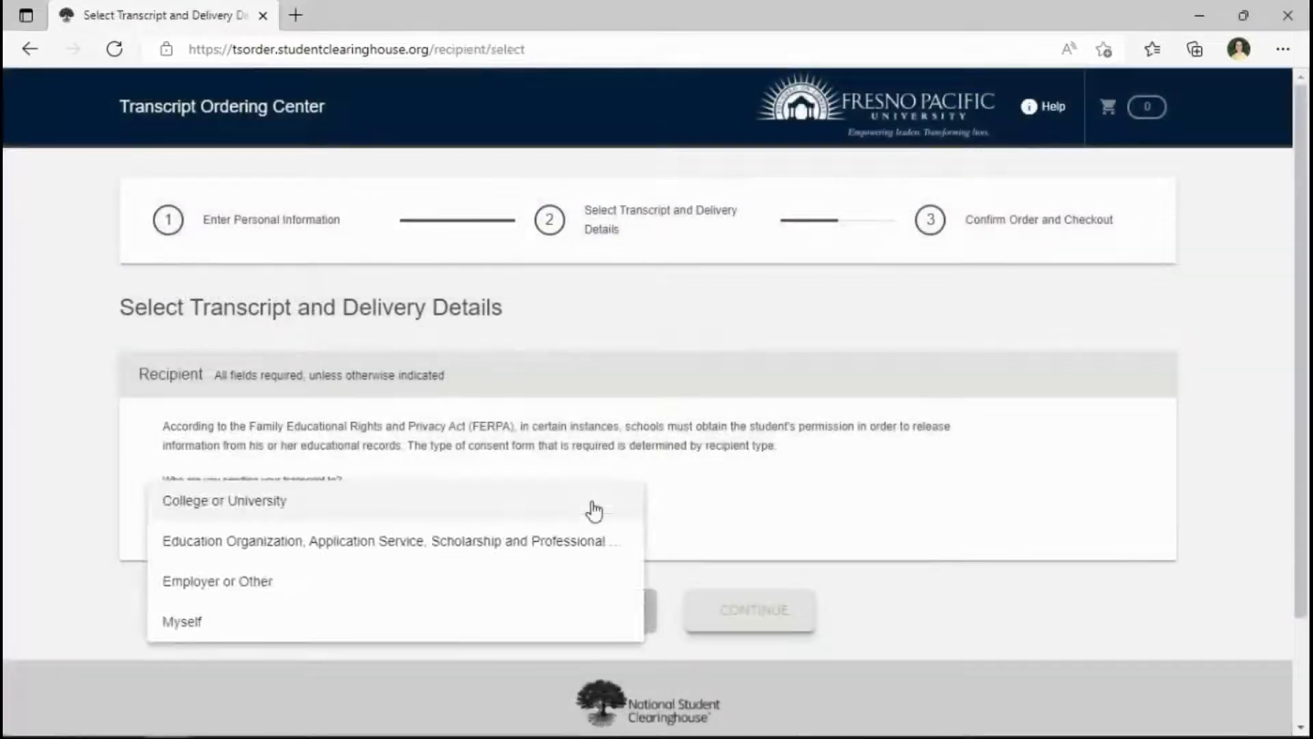
{"action": "left_click", "coordinate": [387, 506]}
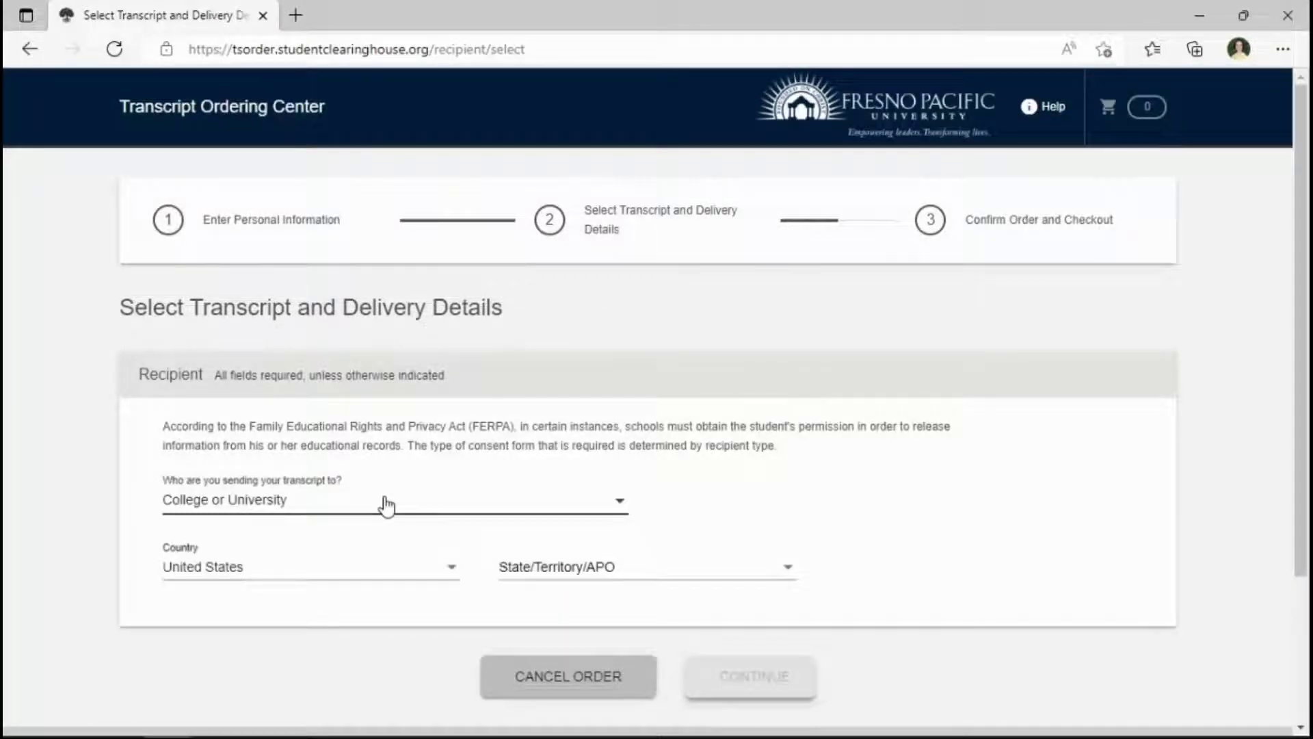
{"action": "left_click", "coordinate": [355, 568]}
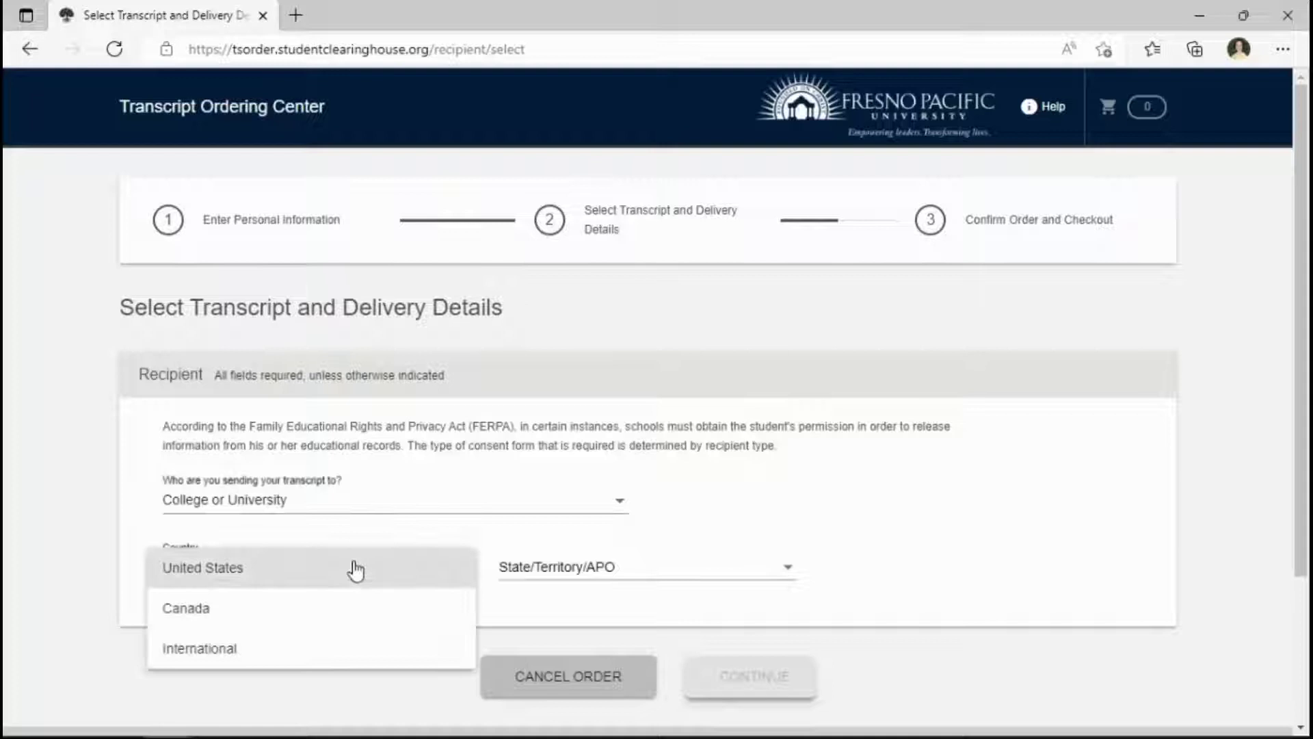
{"action": "left_click", "coordinate": [355, 568]}
{"action": "left_click", "coordinate": [573, 573]}
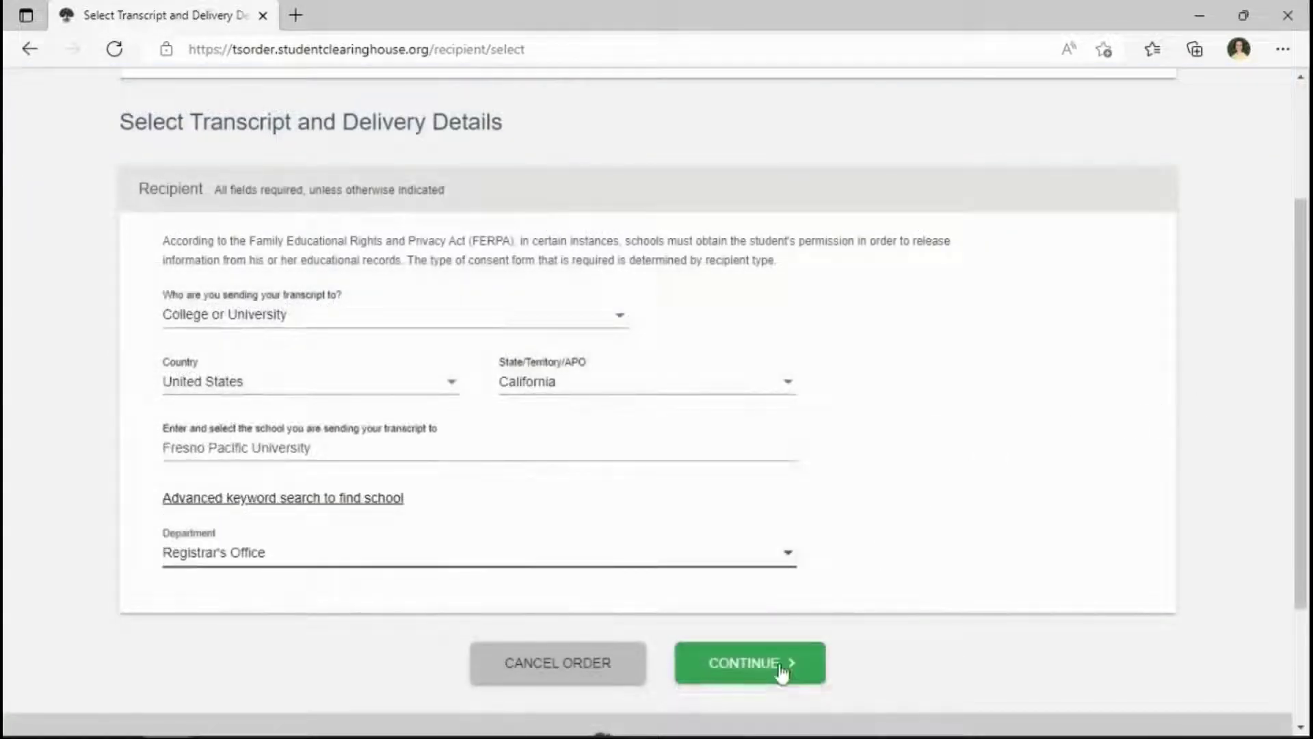
{"action": "left_click", "coordinate": [786, 662]}
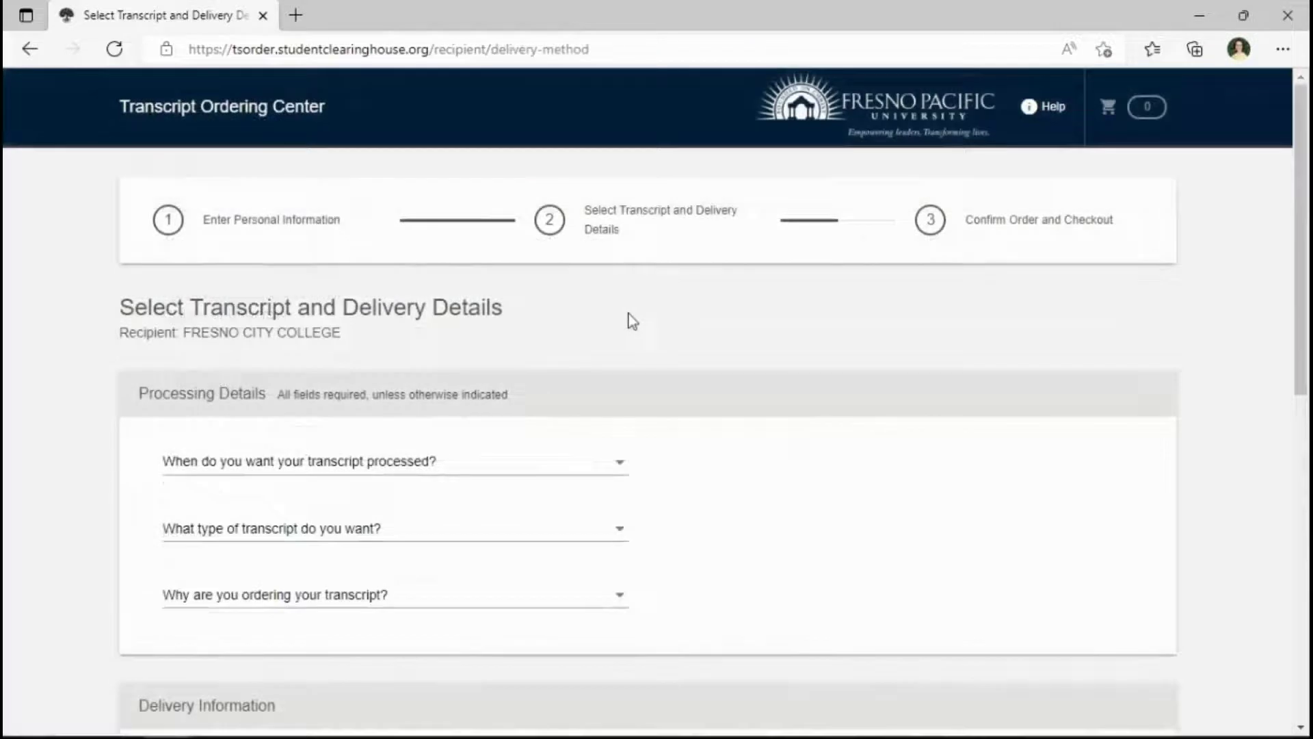
Step: Request a Current Transcript - Process As Is of type Complete/All, then choose delivery
{"action": "left_click", "coordinate": [527, 459]}
{"action": "left_click", "coordinate": [523, 465]}
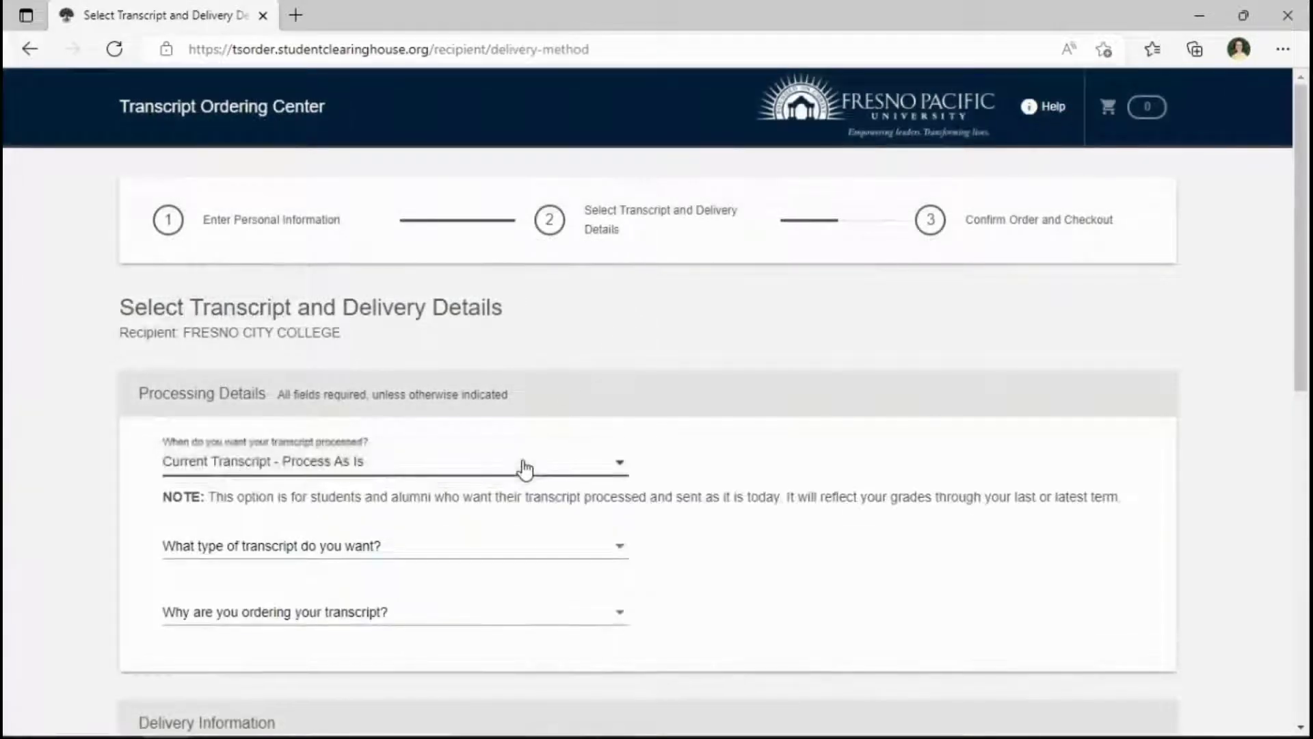
{"action": "left_click", "coordinate": [492, 545]}
{"action": "left_click", "coordinate": [492, 547]}
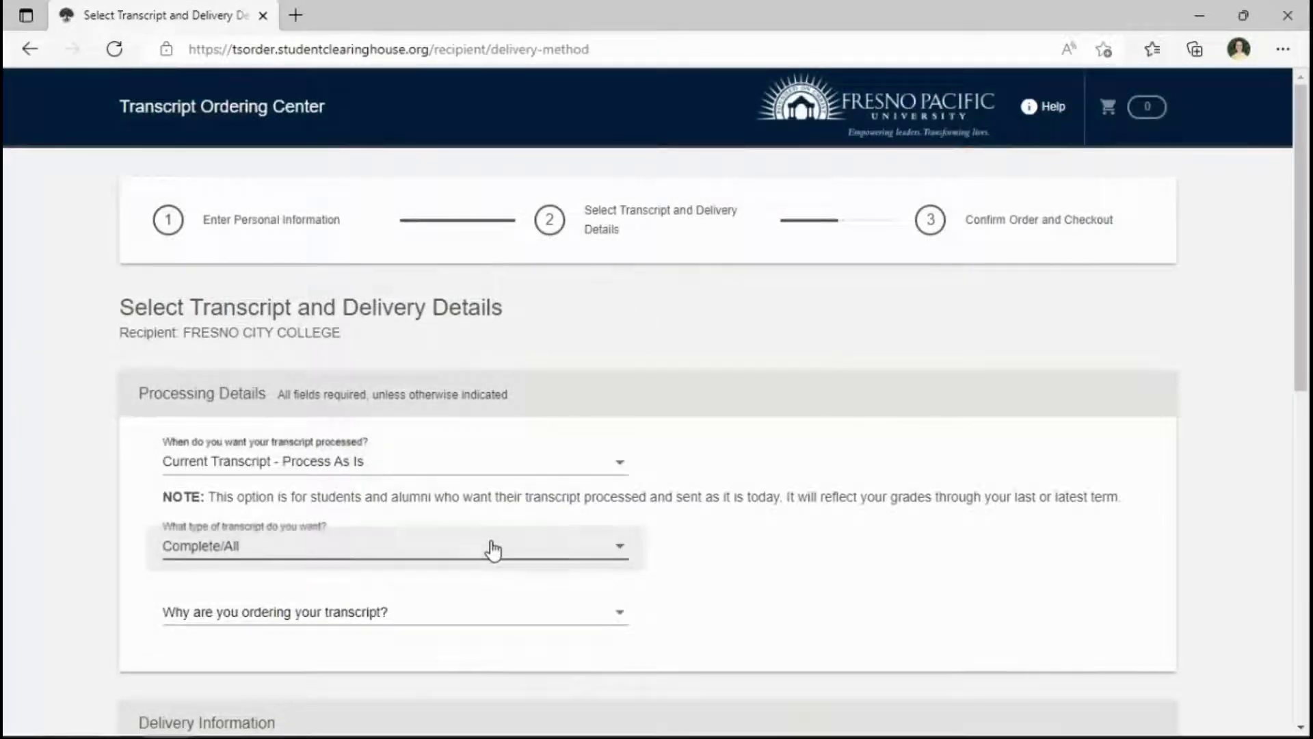
{"action": "left_click", "coordinate": [586, 210]}
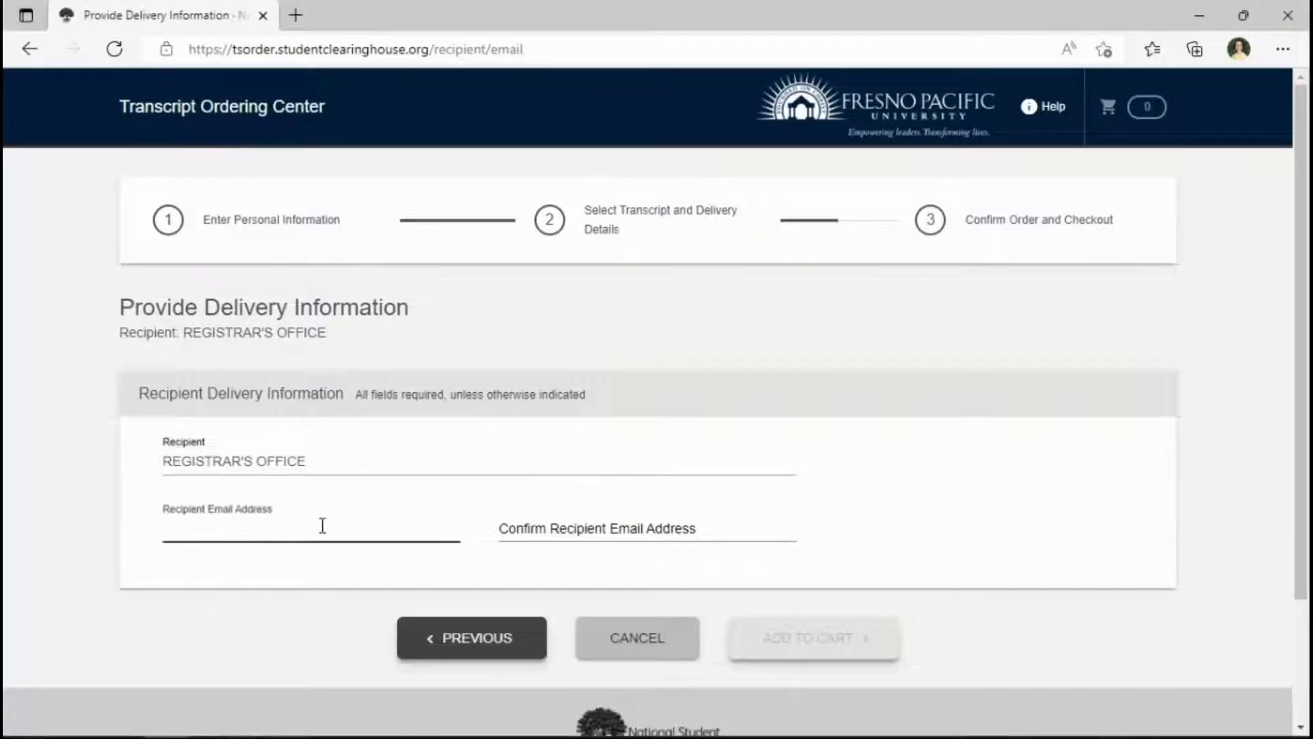
{"action": "key", "text": "Tab"}
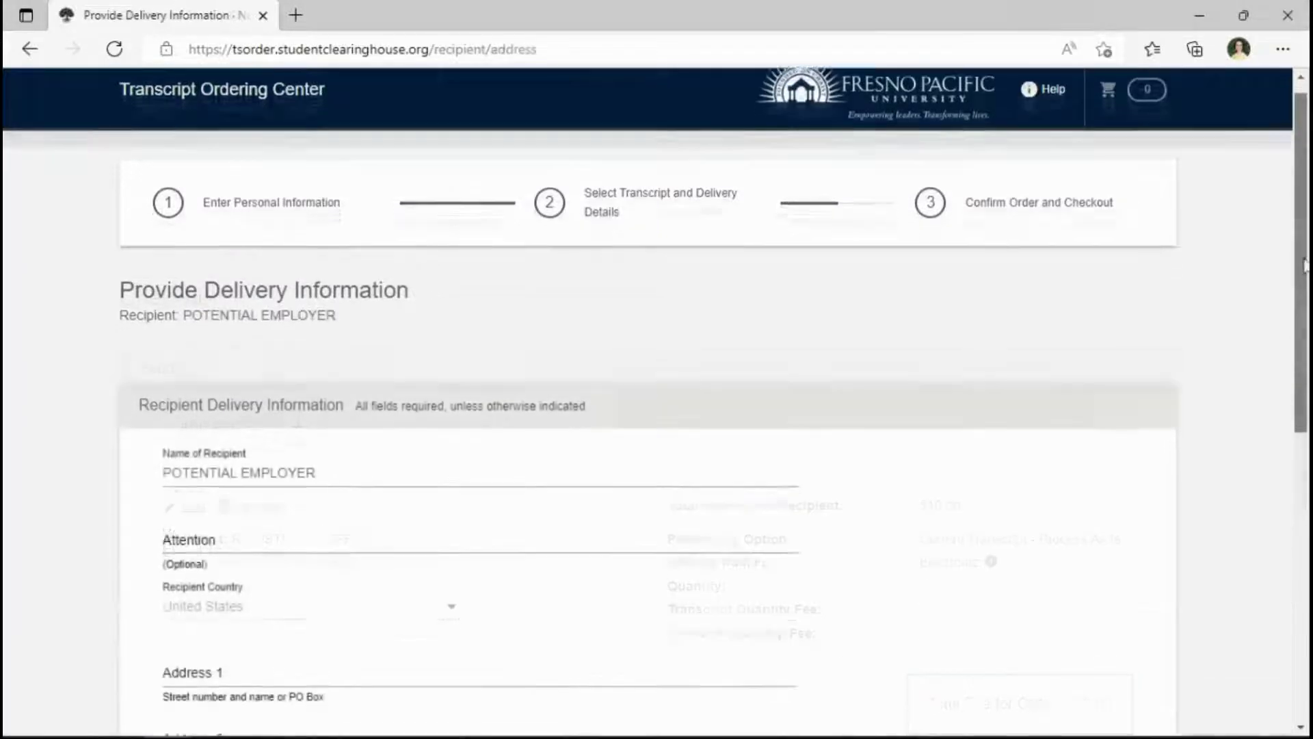
Step: Autofill the mailing address 123 Normal Street, Fresno, California 93702
{"action": "left_click_drag", "start_coordinate": [1304, 266], "coordinate": [1307, 452]}
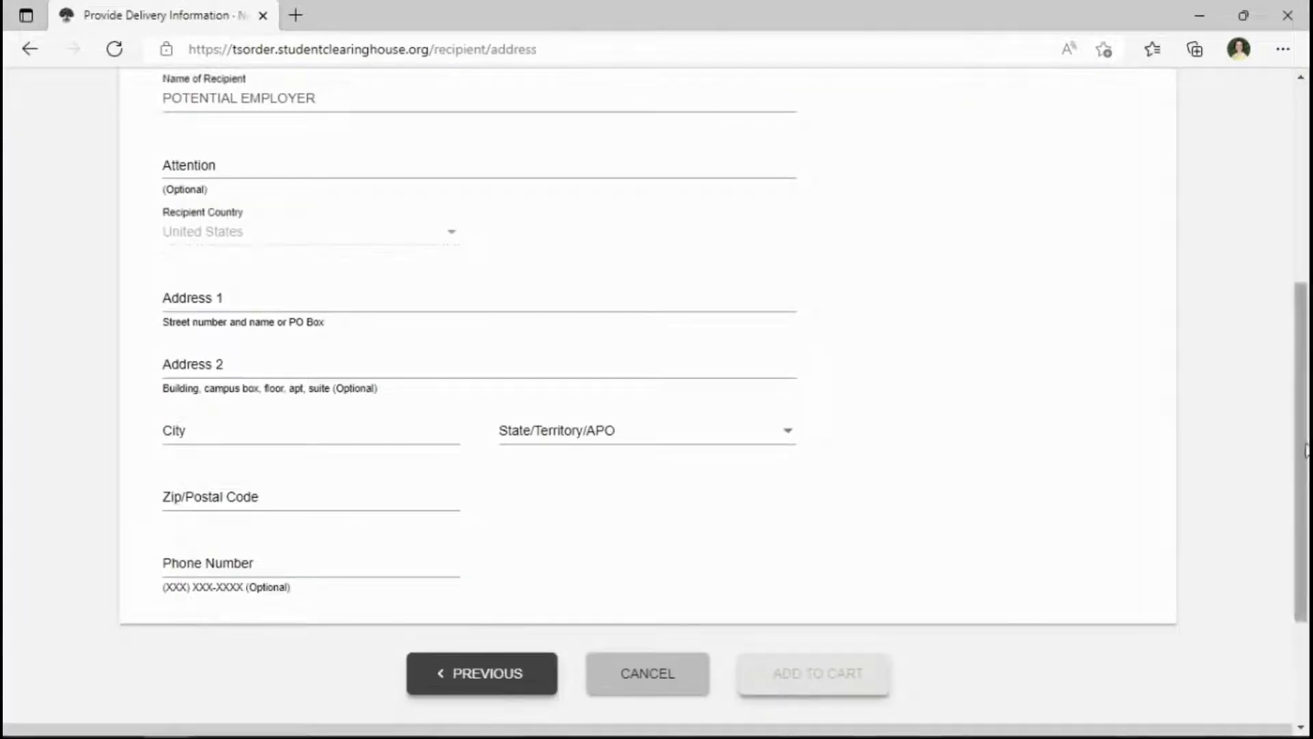
{"action": "left_click", "coordinate": [270, 290]}
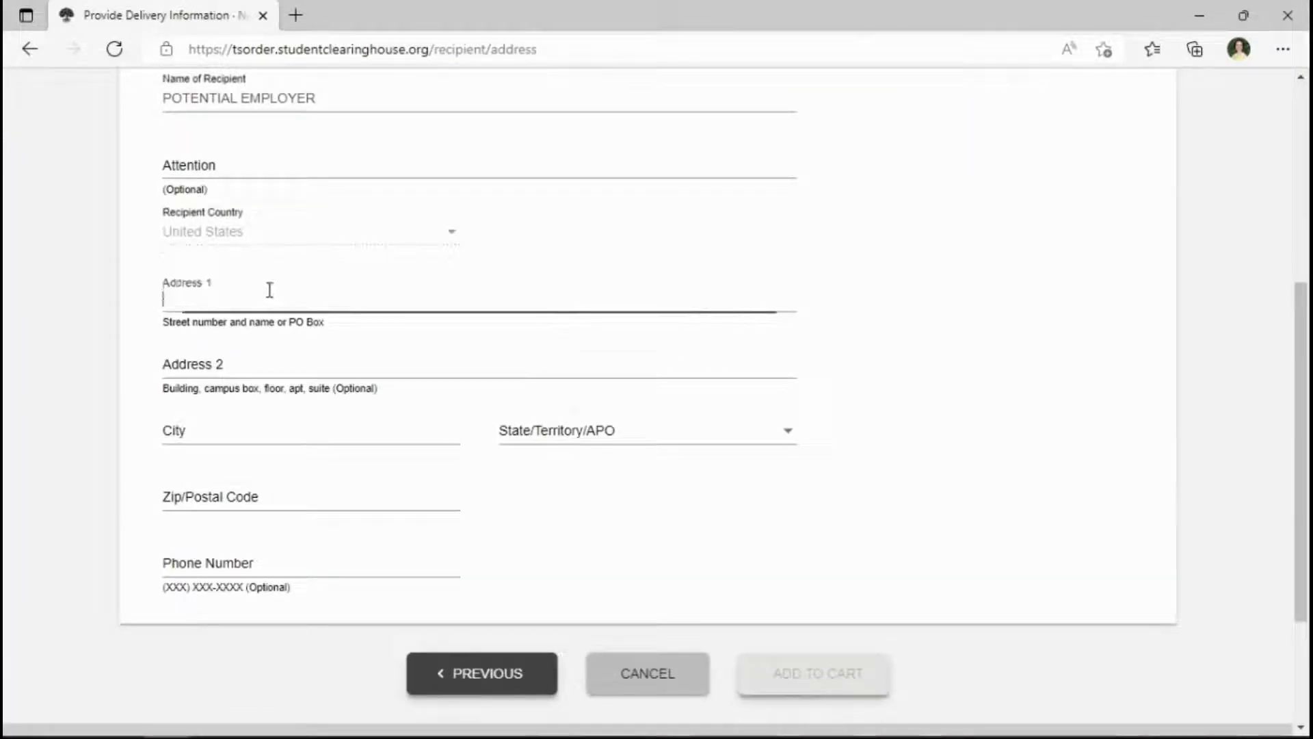
{"action": "left_click", "coordinate": [243, 485]}
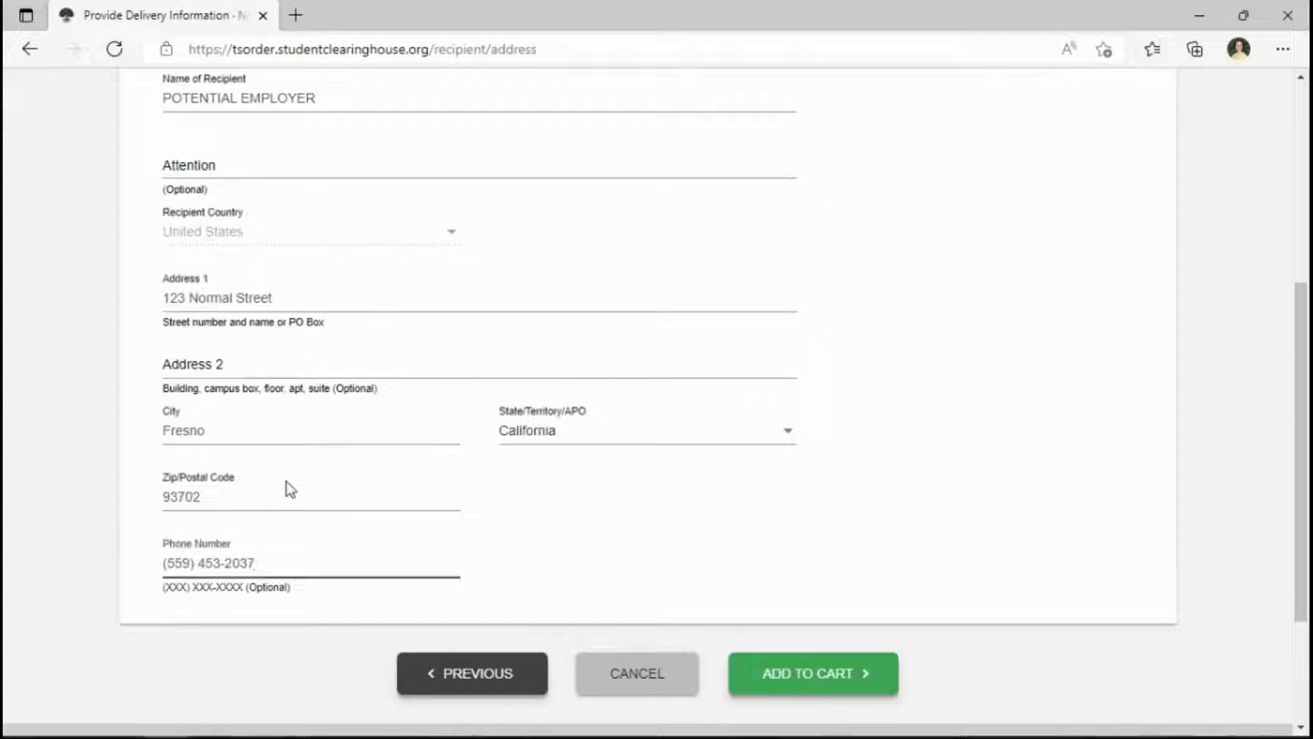
Step: Add the $15.45 transcript to the cart, check out, and accept the signature consent
{"action": "left_click", "coordinate": [889, 690]}
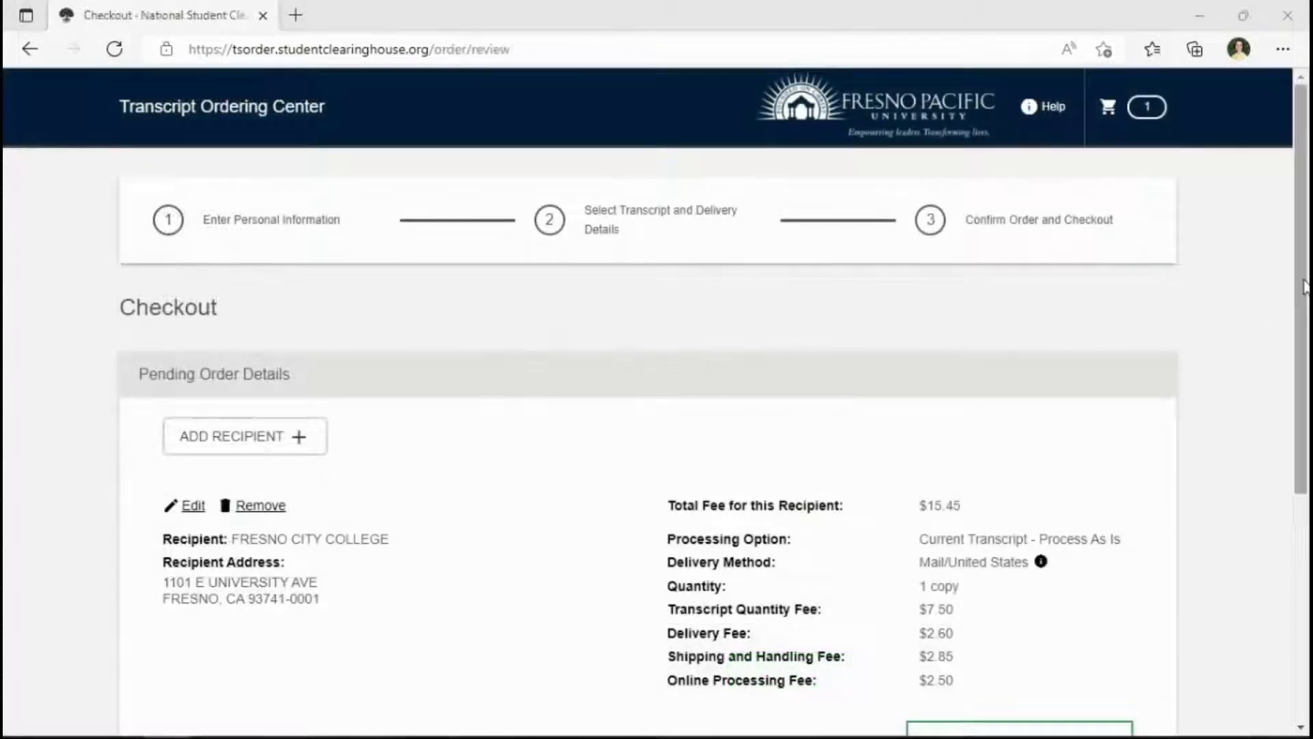
{"action": "scroll", "coordinate": [1261, 319], "scroll_direction": "down", "scroll_amount": 3}
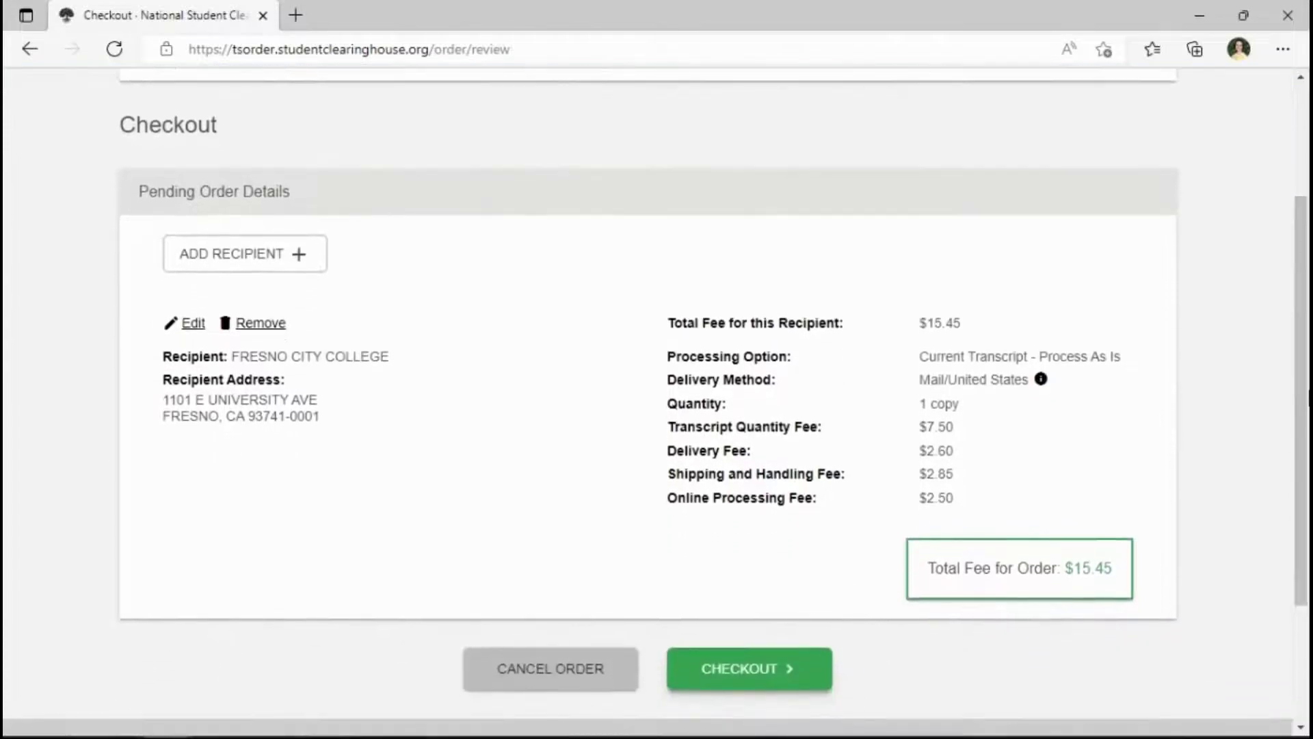
{"action": "left_click", "coordinate": [821, 668]}
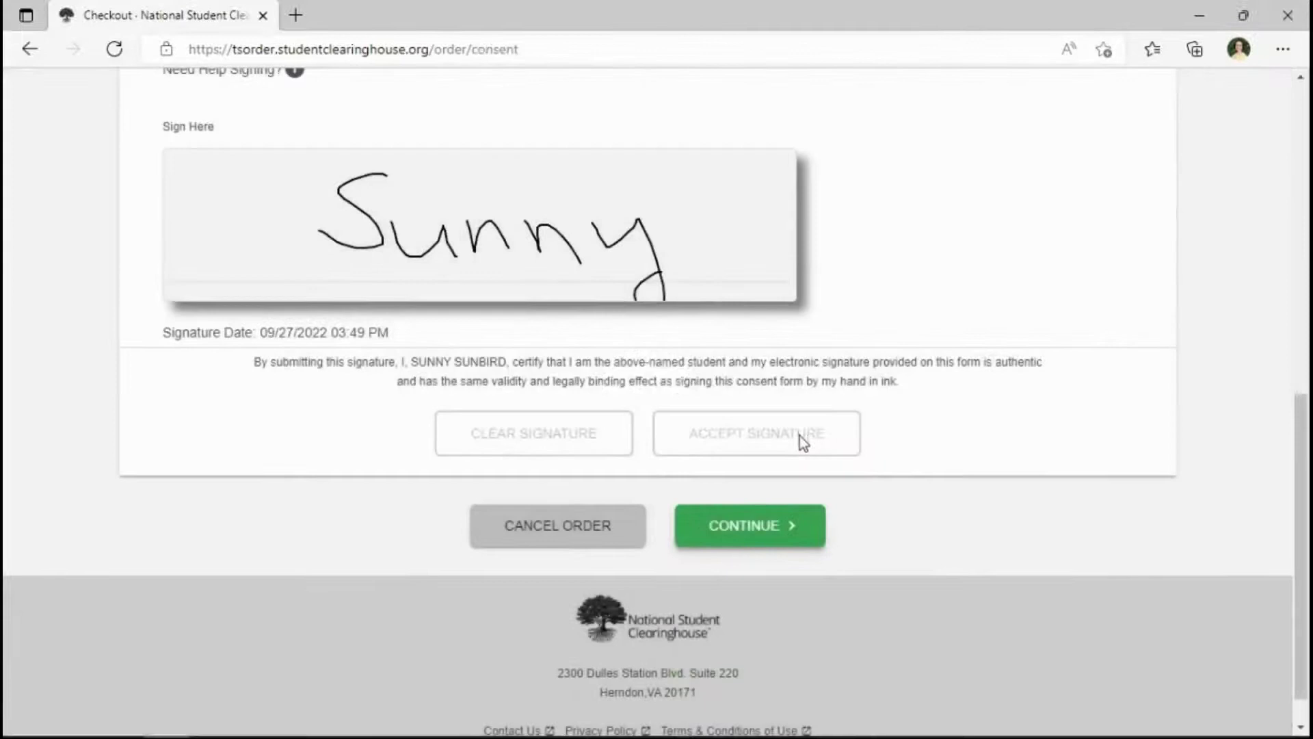
{"action": "left_click", "coordinate": [799, 529]}
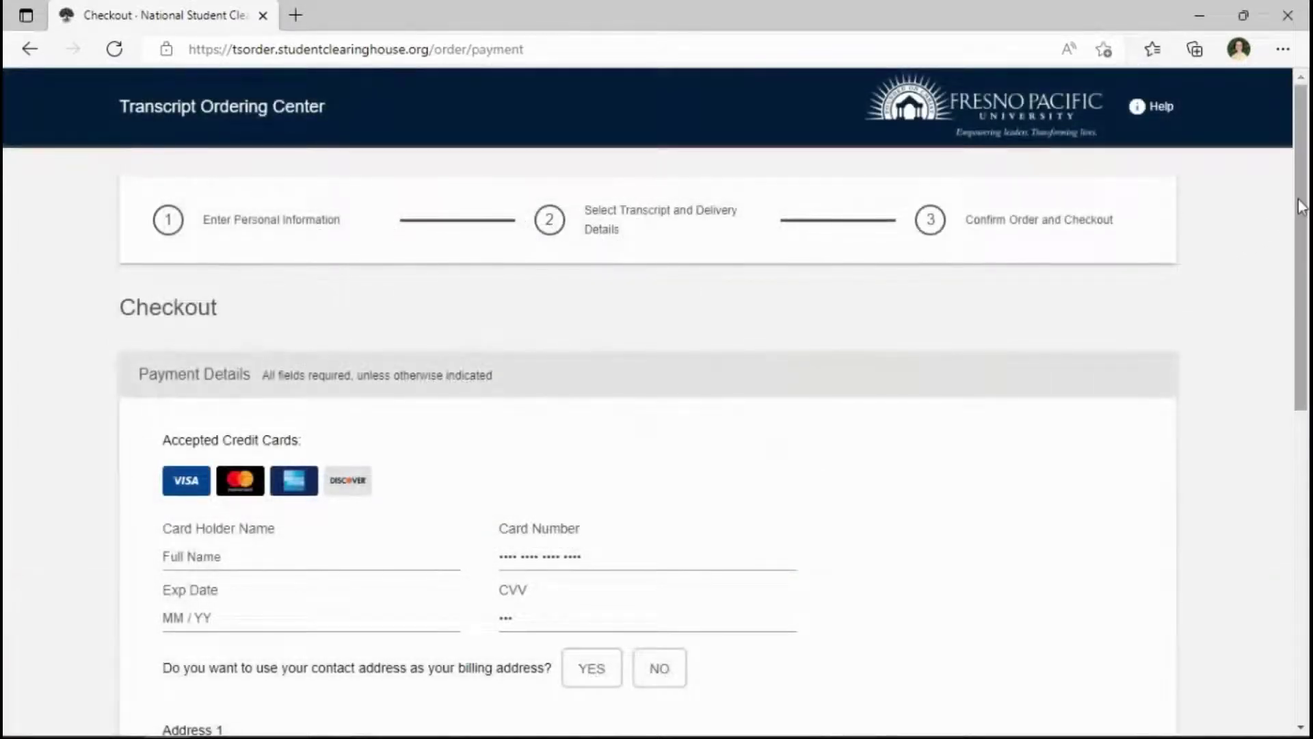
{"action": "left_click_drag", "start_coordinate": [1301, 207], "coordinate": [1301, 312]}
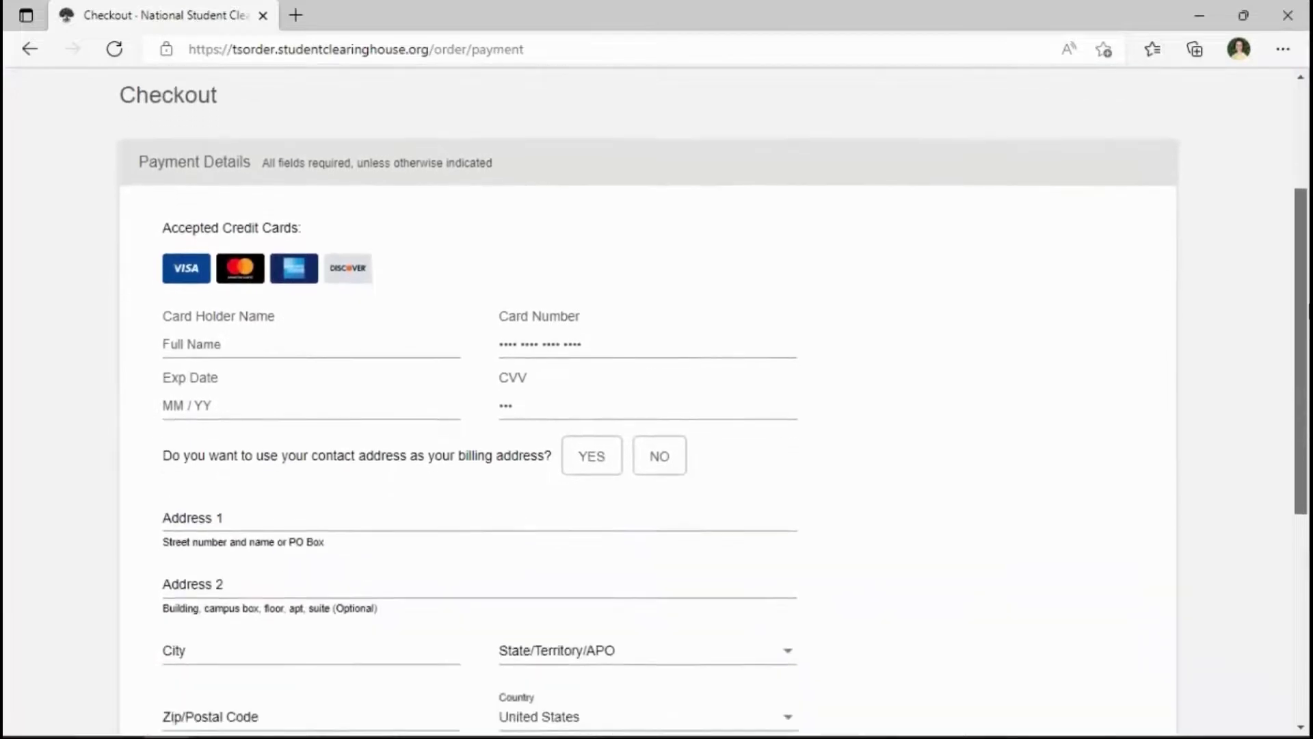
{"action": "scroll", "coordinate": [657, 402], "scroll_direction": "down", "scroll_amount": 1}
{"action": "scroll", "coordinate": [657, 403], "scroll_direction": "down", "scroll_amount": 1}
{"action": "scroll", "coordinate": [657, 402], "scroll_direction": "down", "scroll_amount": 1}
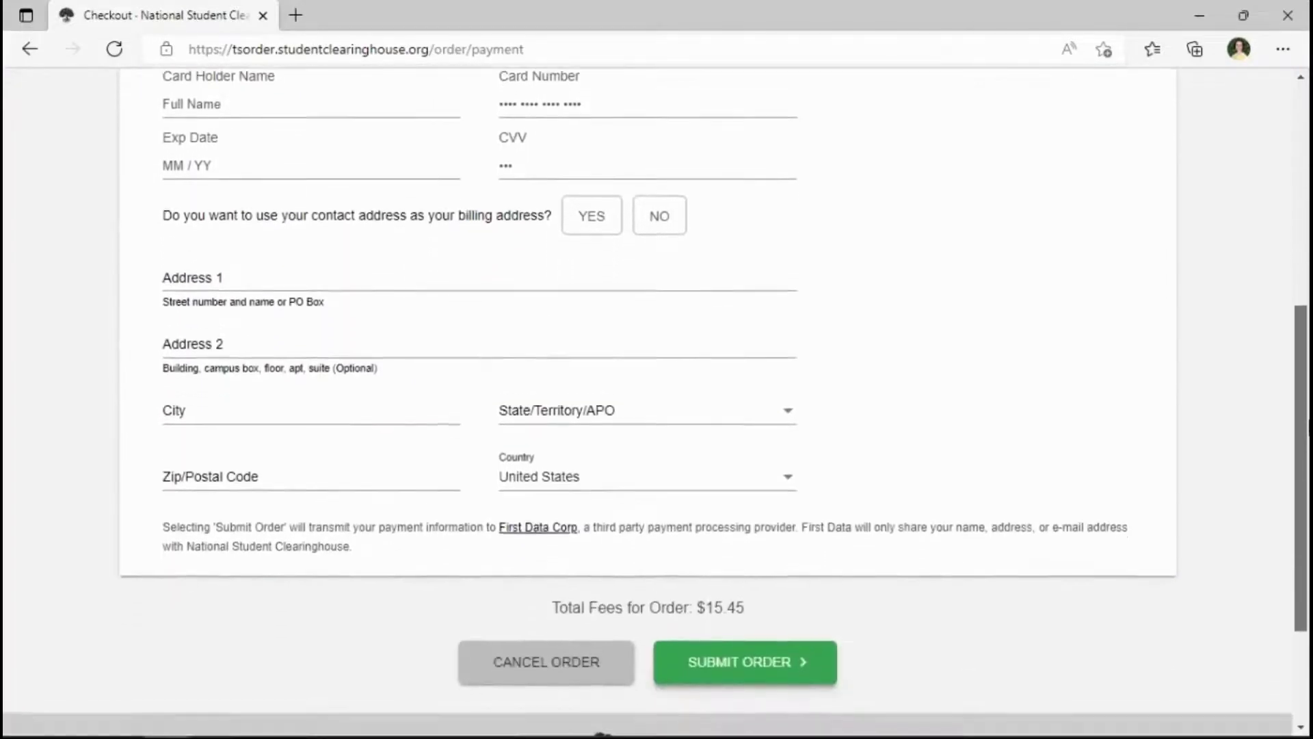
{"action": "scroll", "coordinate": [657, 404], "scroll_direction": "down", "scroll_amount": 1}
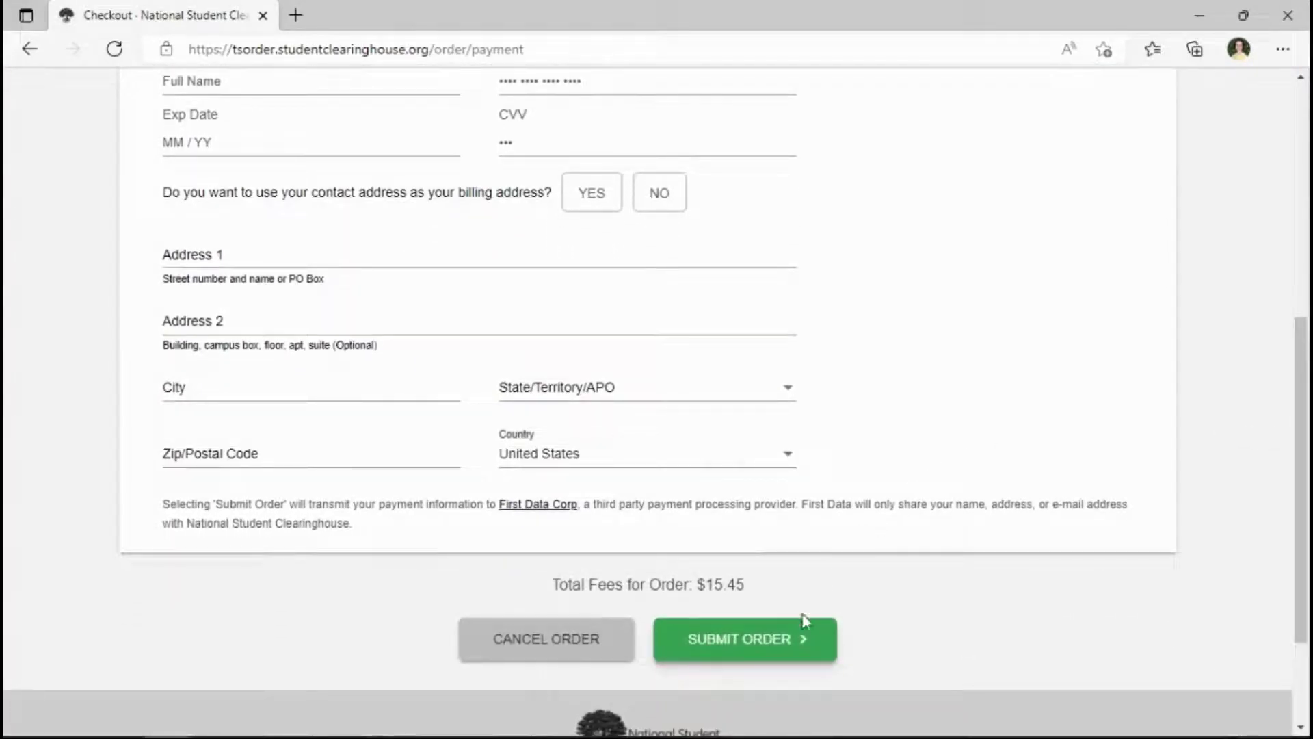